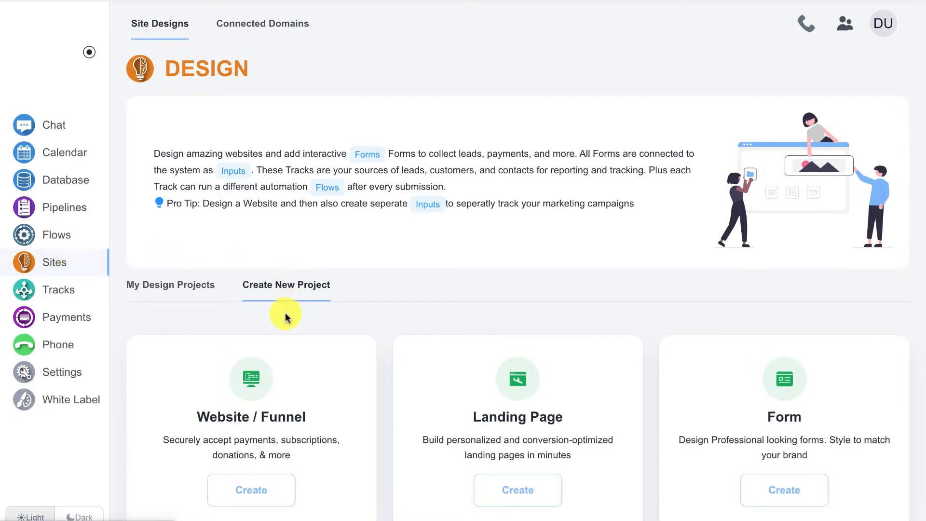
- Create a new website named 'Members Test' and begin adding its first page
left_click(265, 491)
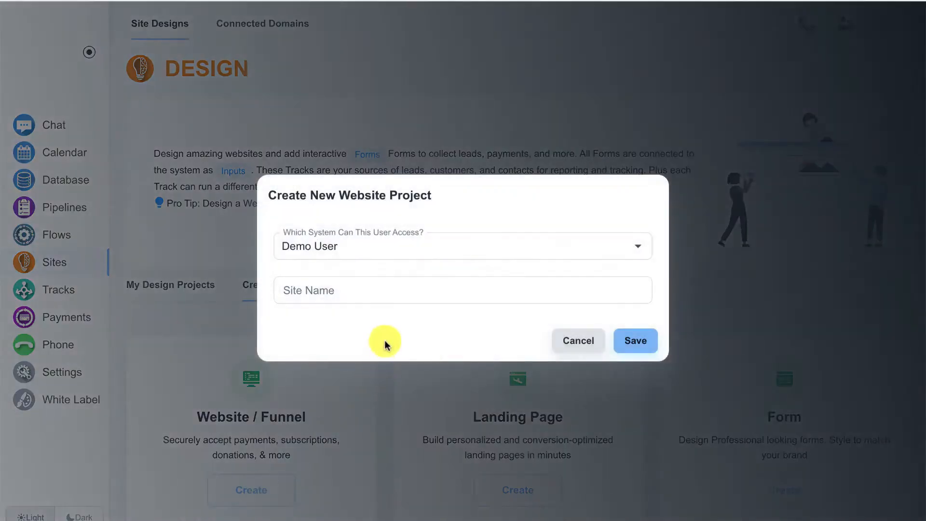
left_click(384, 290)
type("Members")
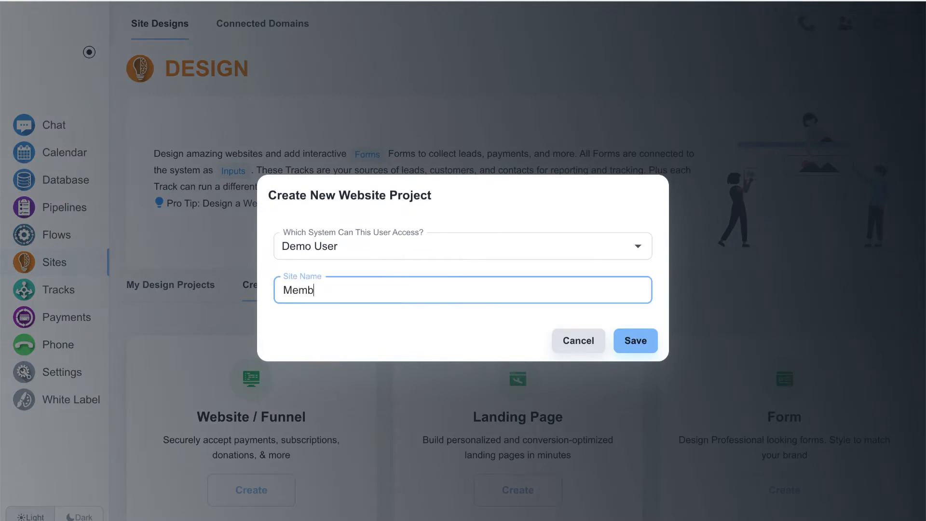
type(" Test")
left_click(646, 338)
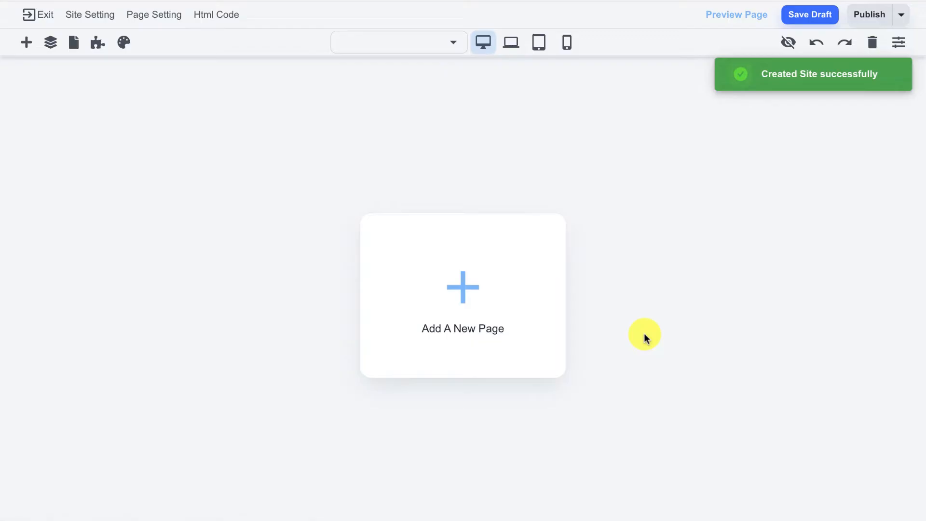
left_click(470, 295)
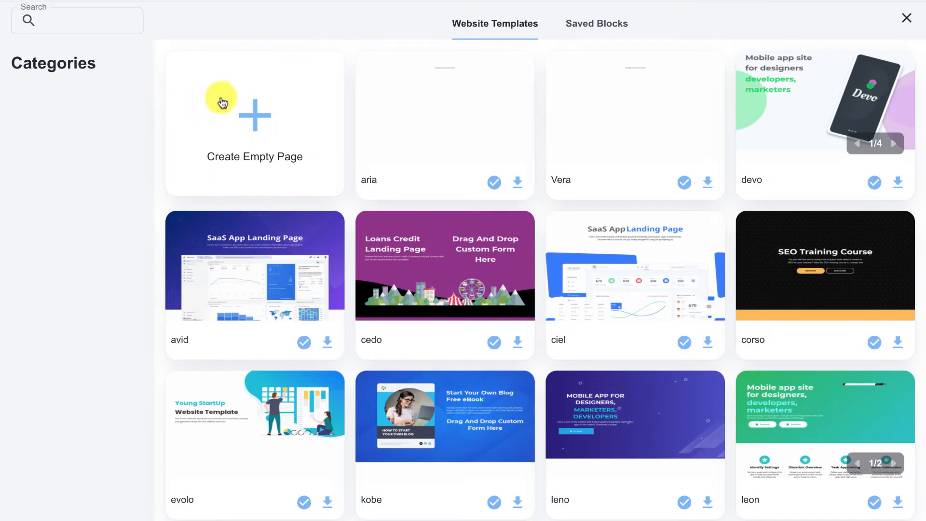
- Start from an empty page, replace the welcome text with 'Home Page', and save a draft
left_click(245, 113)
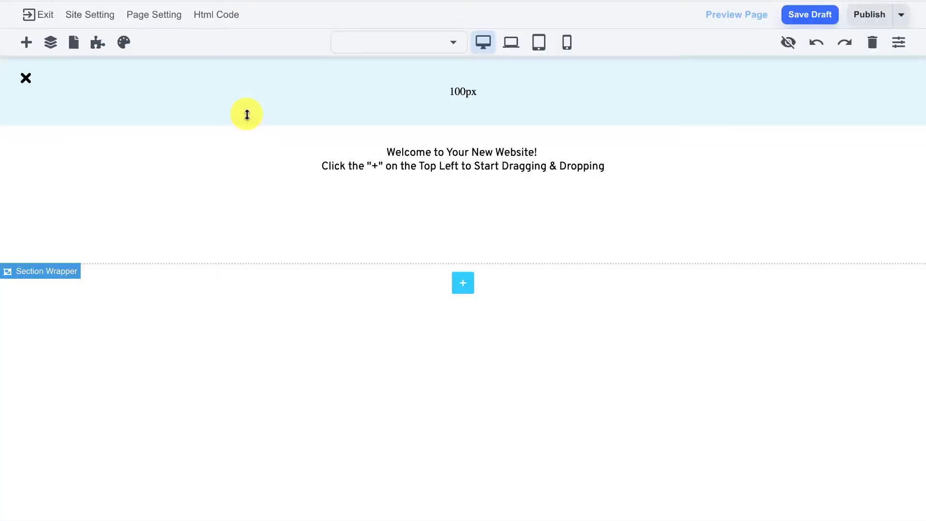
left_click(349, 155)
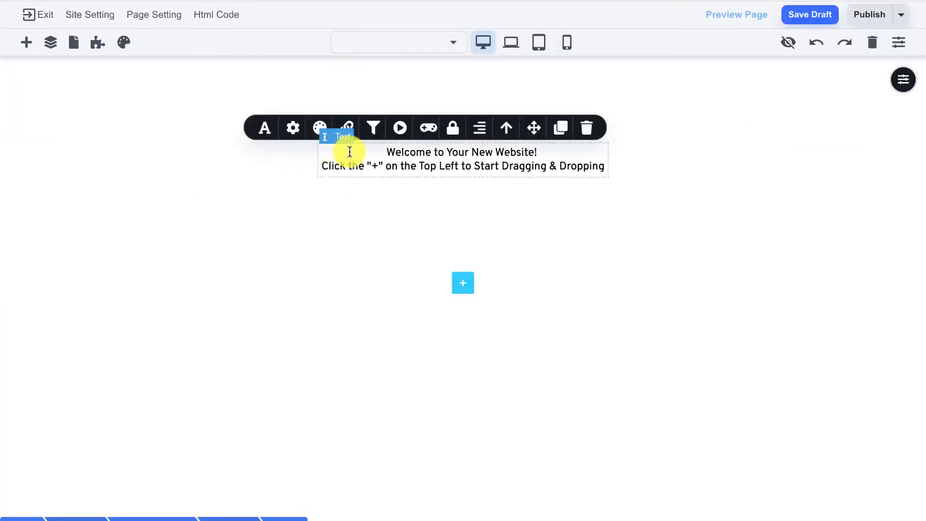
key("ctrl+a")
key("BackSpace")
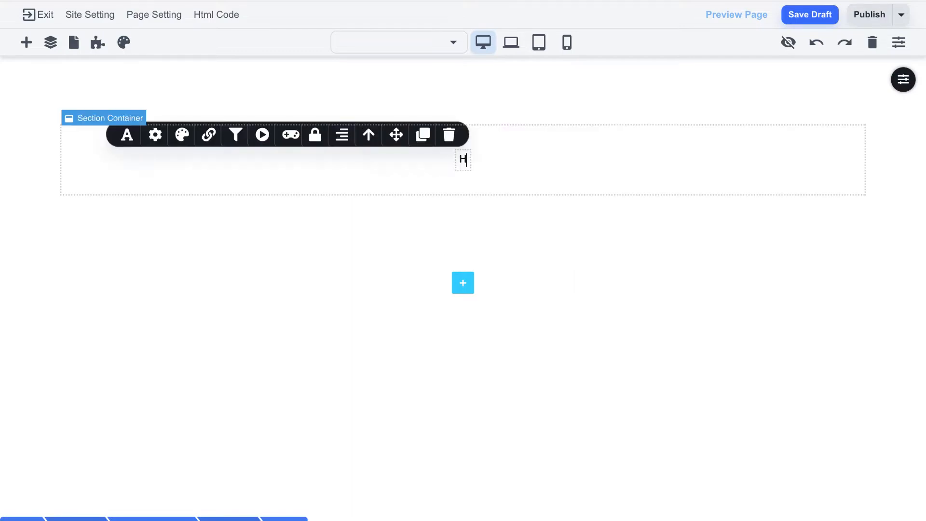
type("Home Pa")
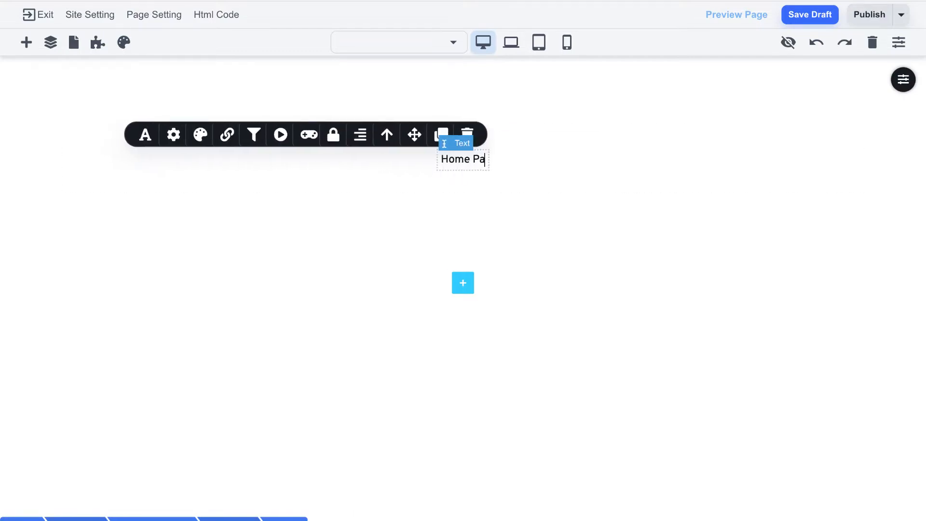
type("ge")
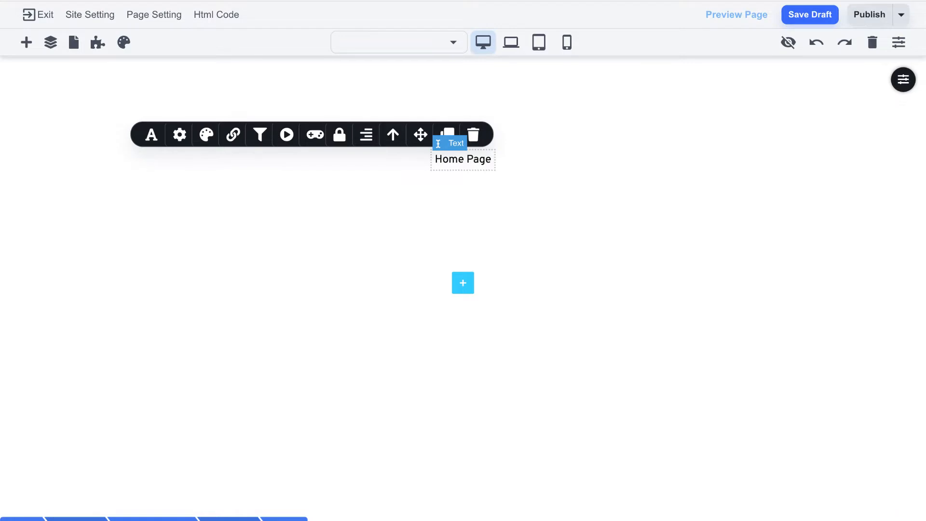
left_click(545, 152)
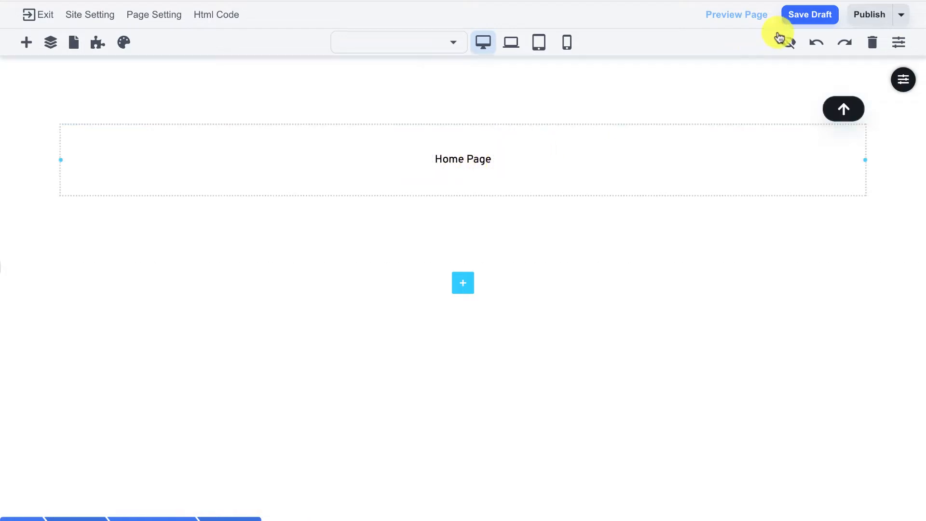
left_click(805, 19)
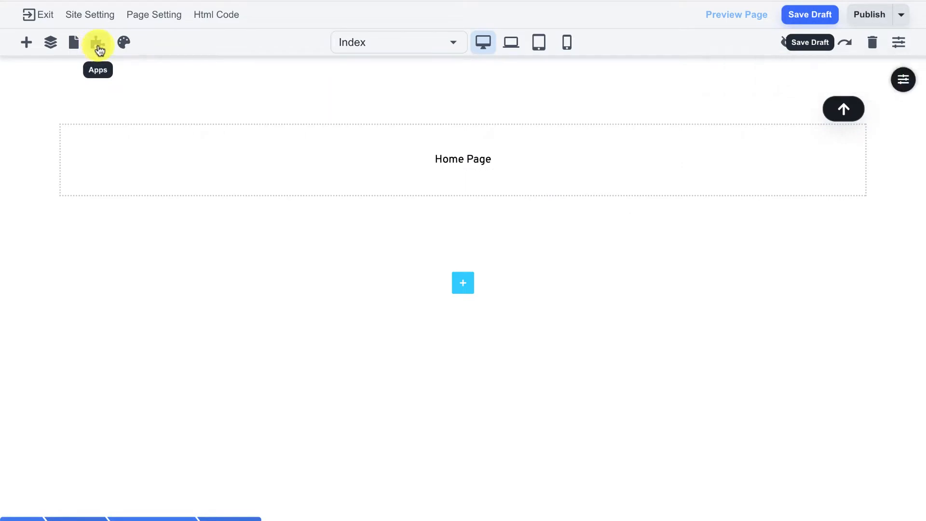
left_click(98, 46)
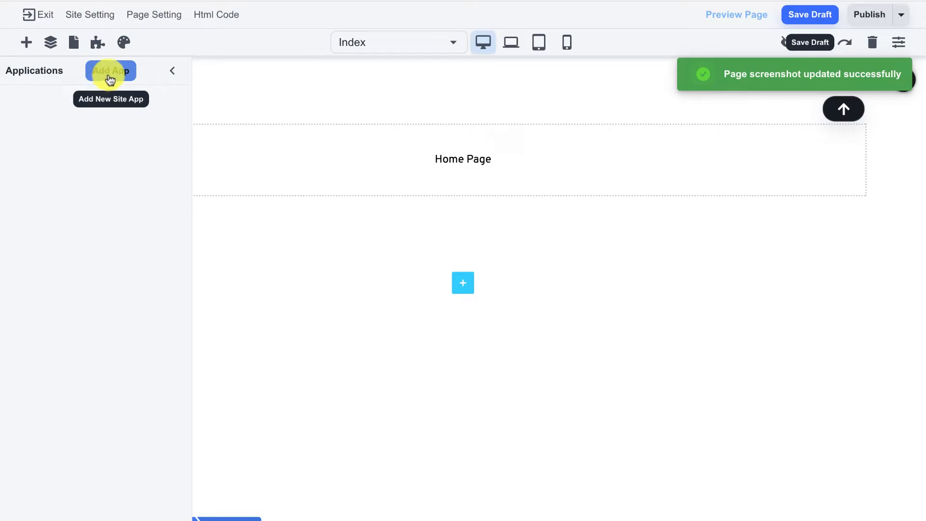
- Add an app named 'members' with newly created login and forgot-password pages
left_click(110, 76)
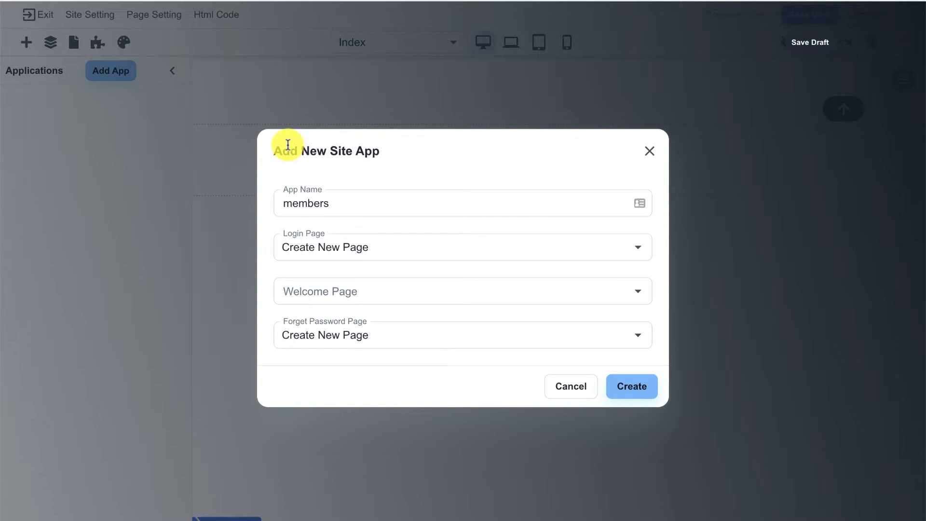
double_click(297, 203)
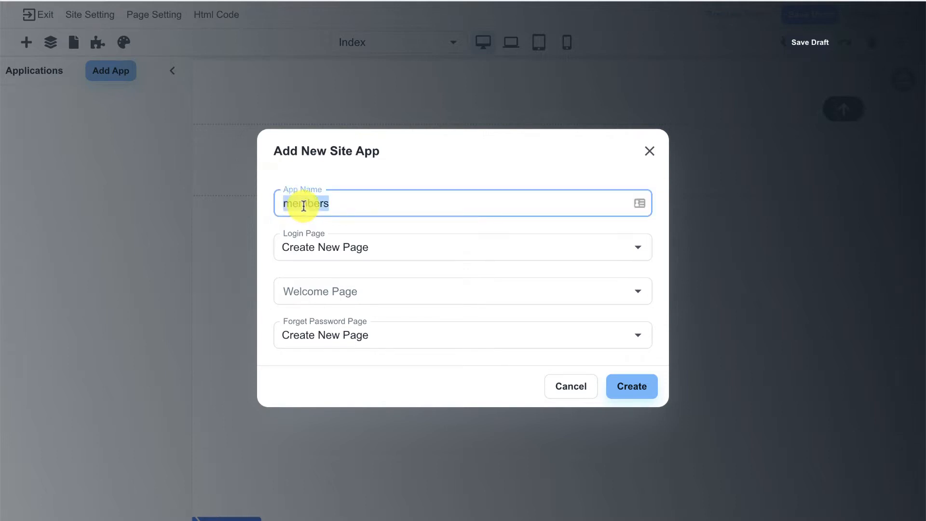
left_click(335, 188)
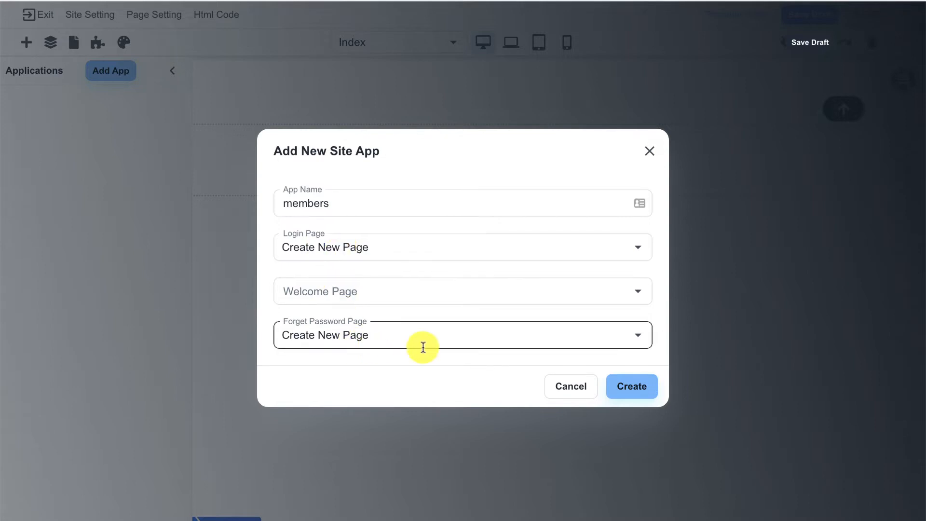
left_click(619, 387)
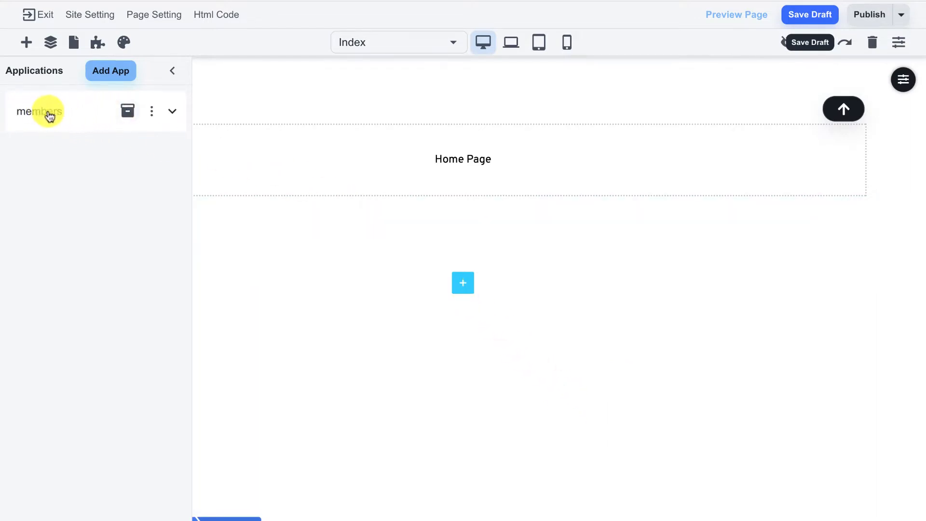
- Expand the members app and leave its login unrestricted, with Blue Widget unticked
left_click(175, 115)
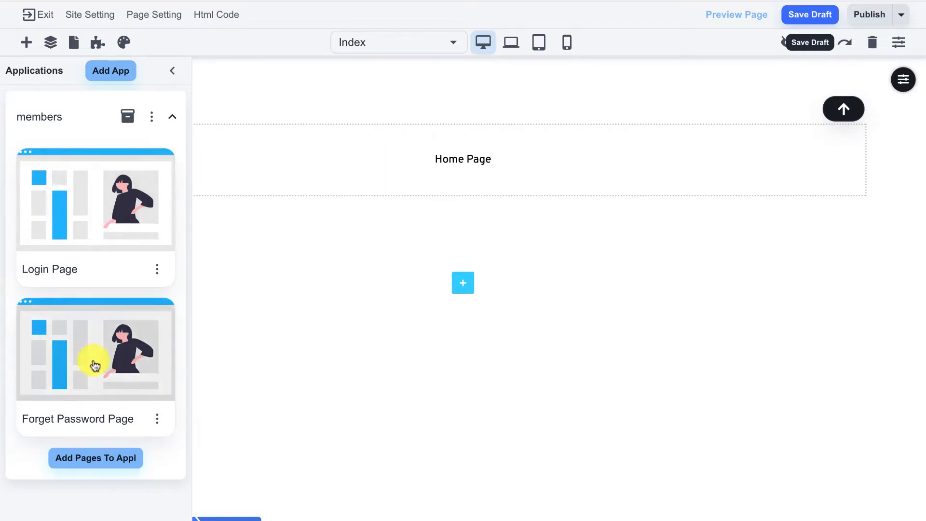
left_click(128, 121)
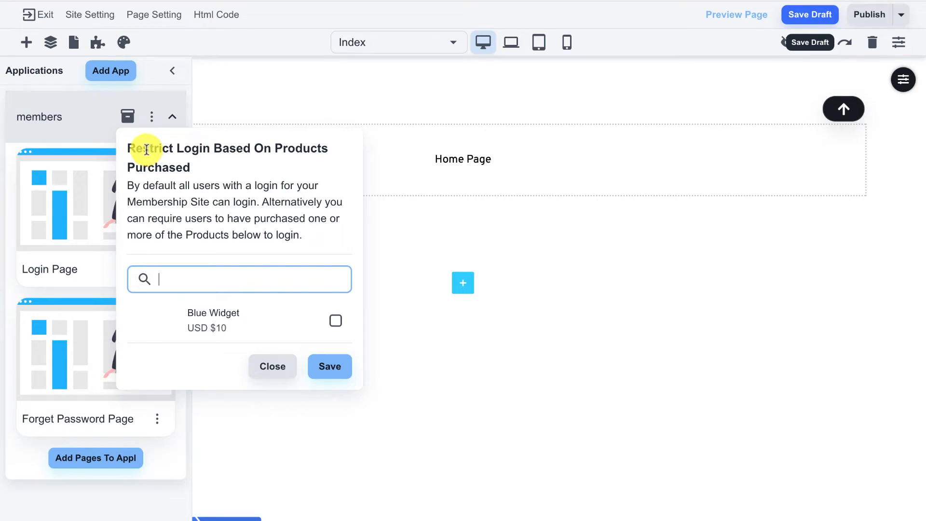
left_click(338, 327)
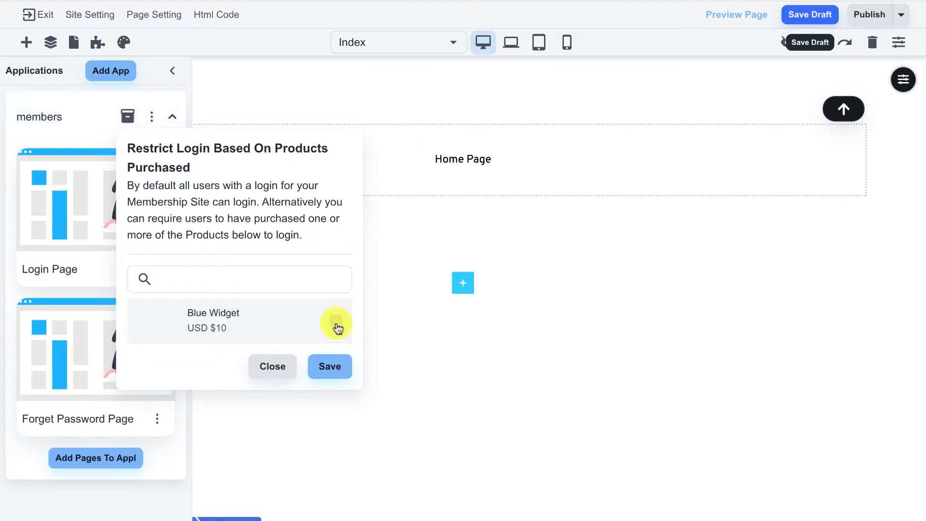
left_click(337, 327)
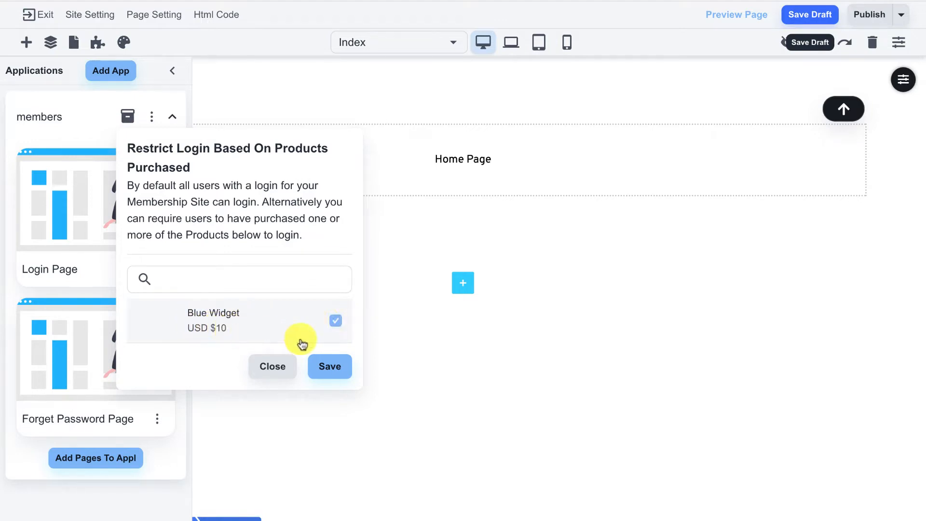
left_click(336, 324)
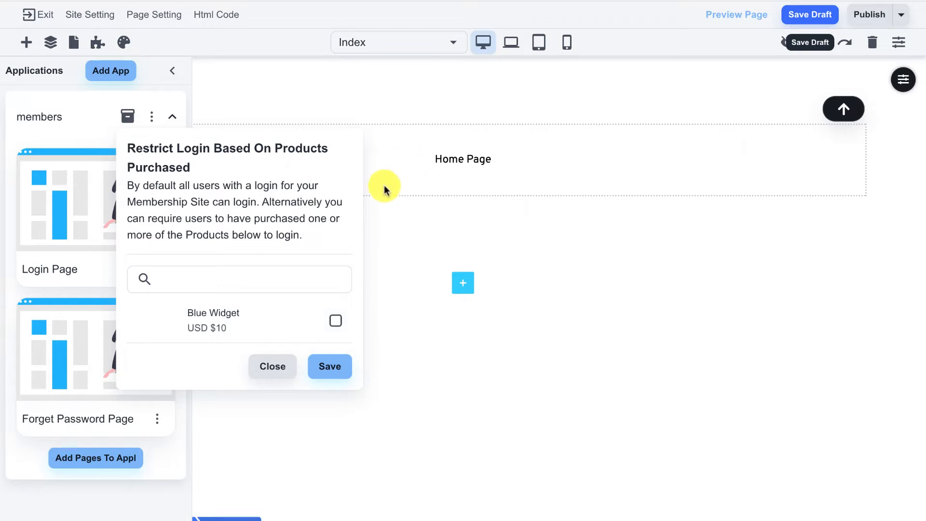
left_click(279, 375)
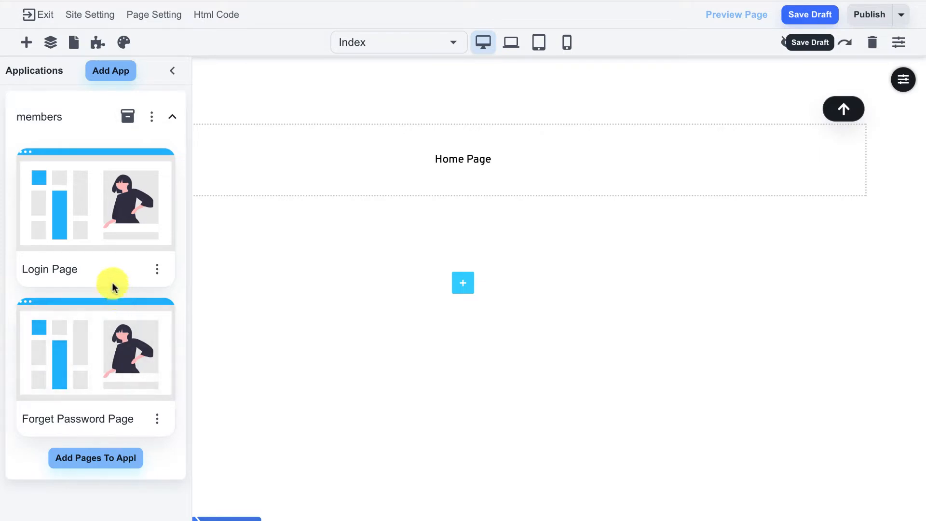
- Add a new blank page and replace its welcome text with 'Paid Access Page'
left_click(74, 46)
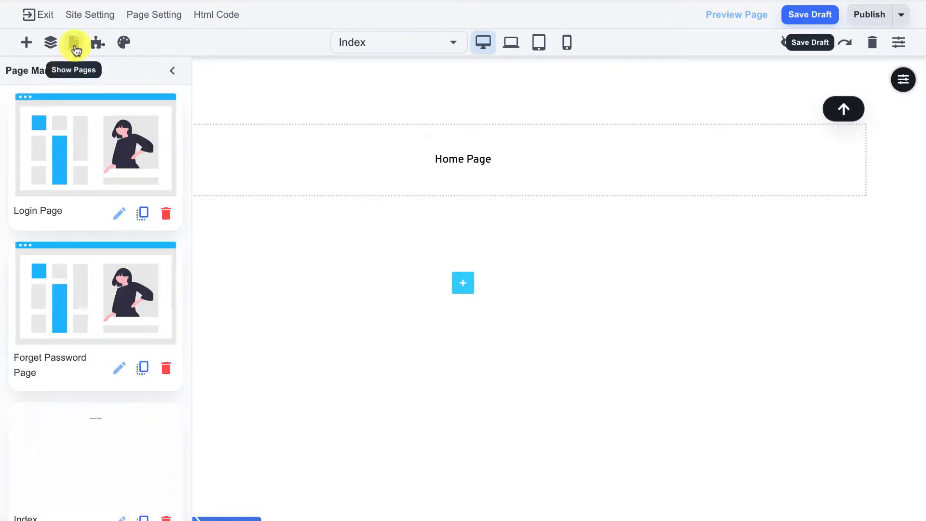
scroll(99, 311, "down", 1)
scroll(99, 310, "down", 2)
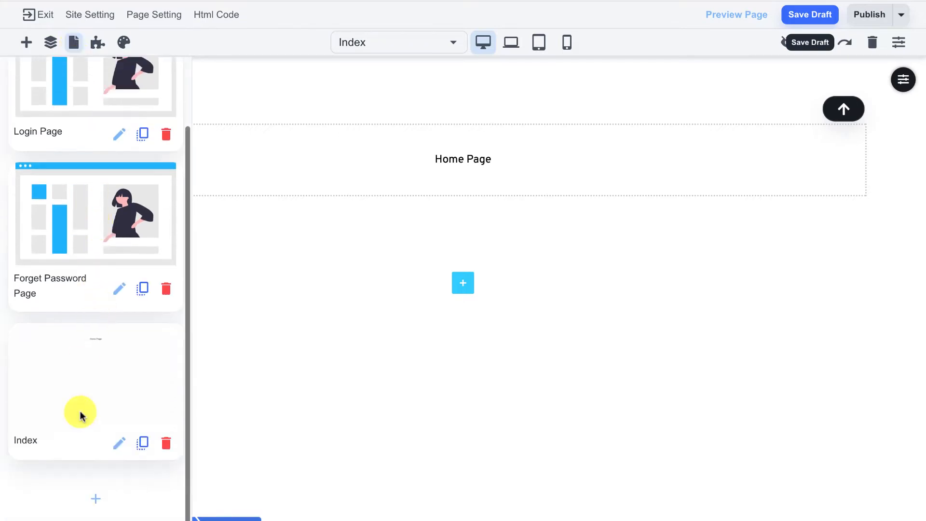
left_click(93, 497)
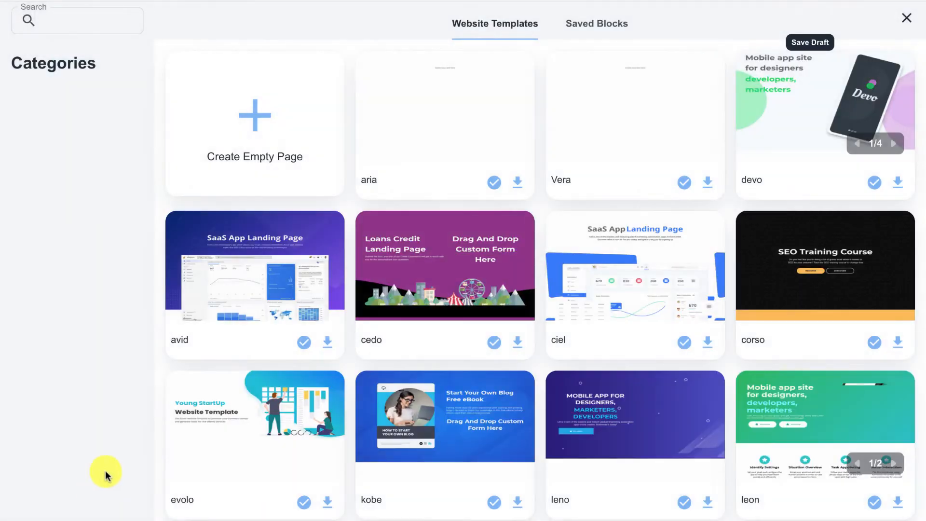
left_click(268, 111)
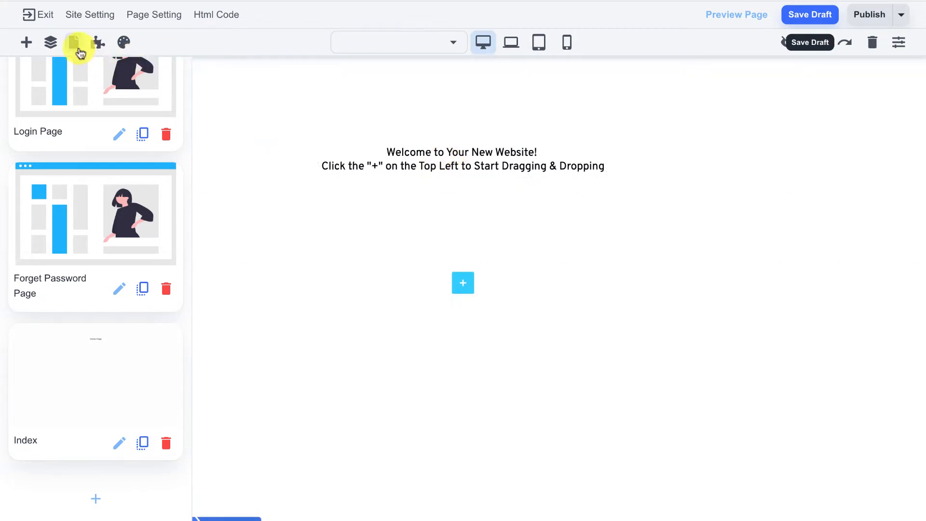
left_click(74, 43)
left_click(407, 153)
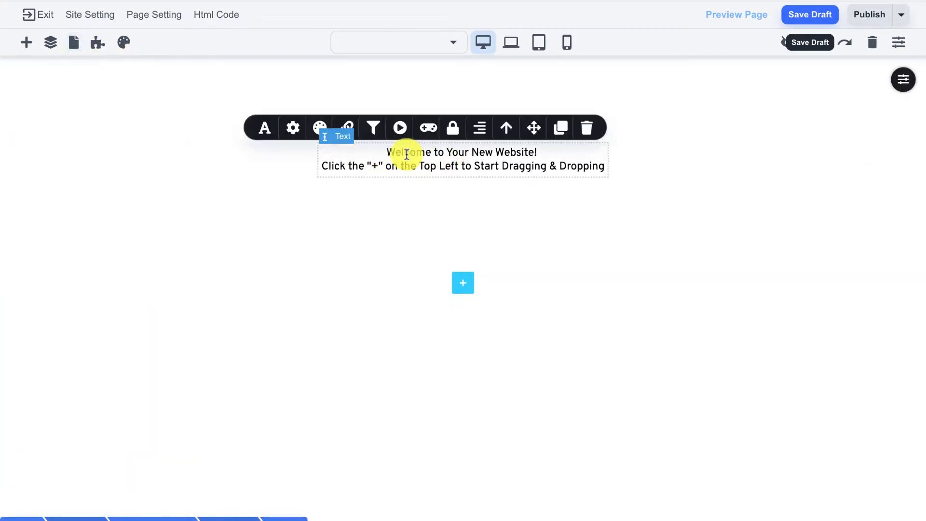
triple_click(407, 153)
type("Paid")
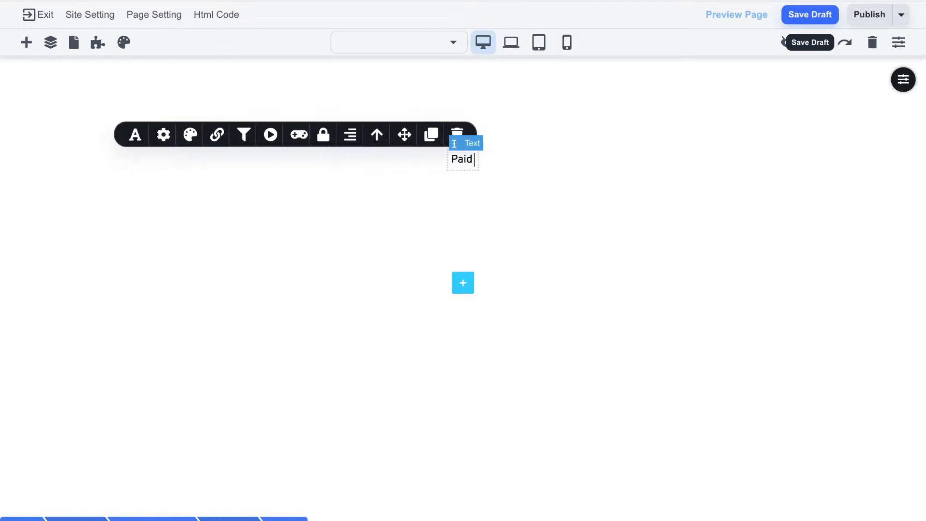
type(" Acces")
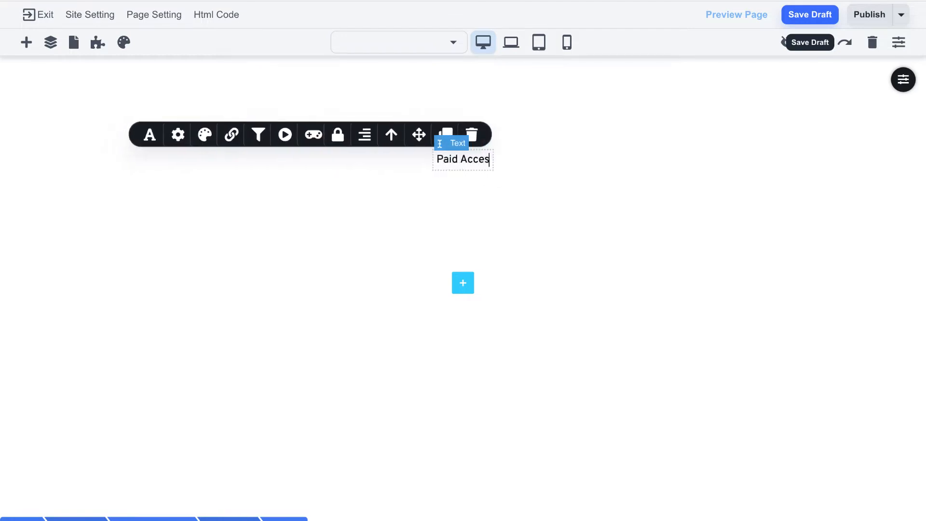
type("s Page")
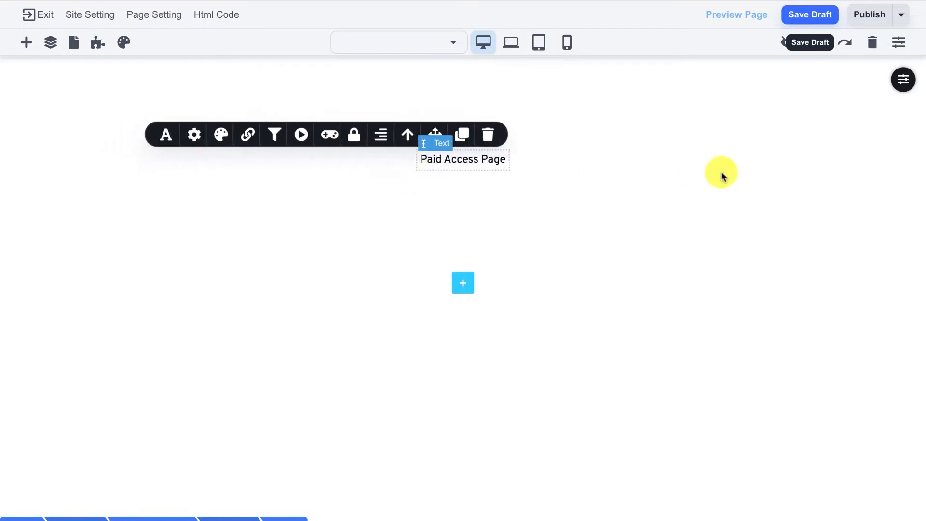
left_click(765, 154)
- Give the section a C0EABEFF pale green overlay and about 196px top and 227px bottom padding
left_click(896, 91)
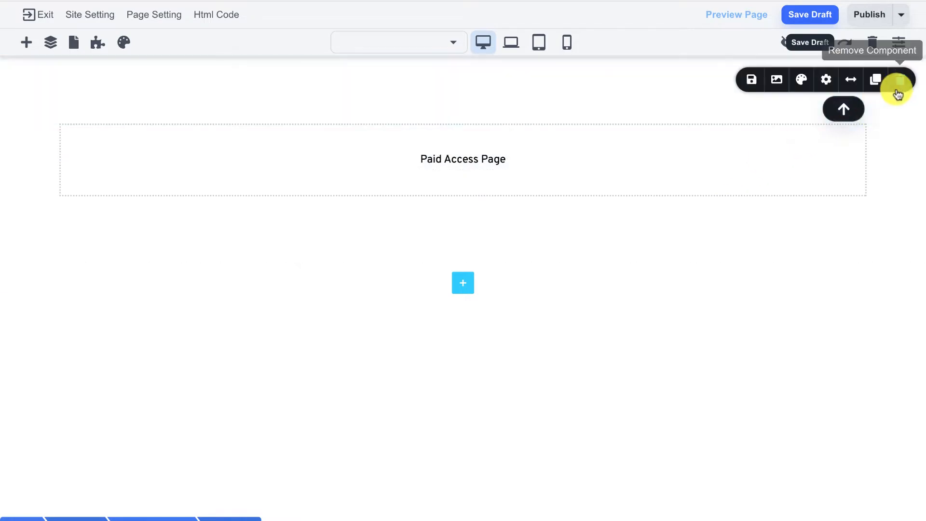
left_click(798, 83)
left_click(786, 245)
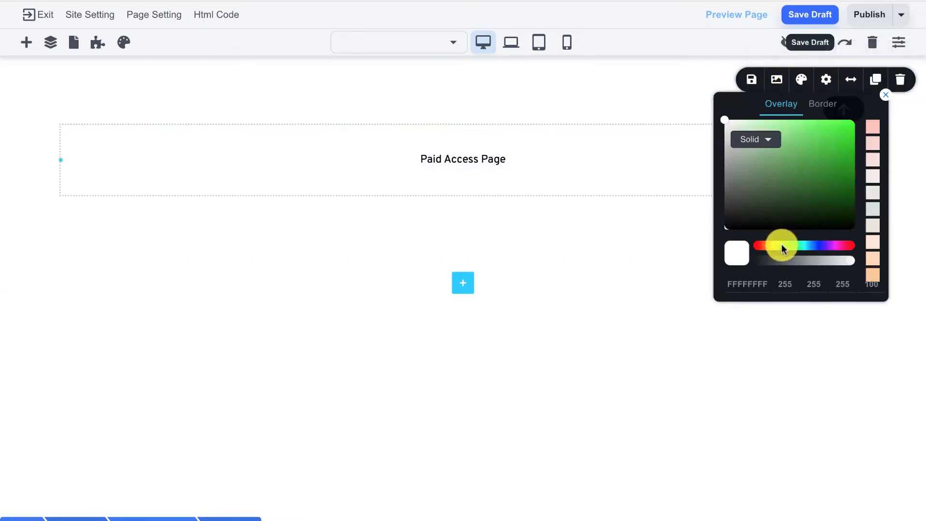
left_click(762, 155)
left_click_drag(762, 155, 748, 127)
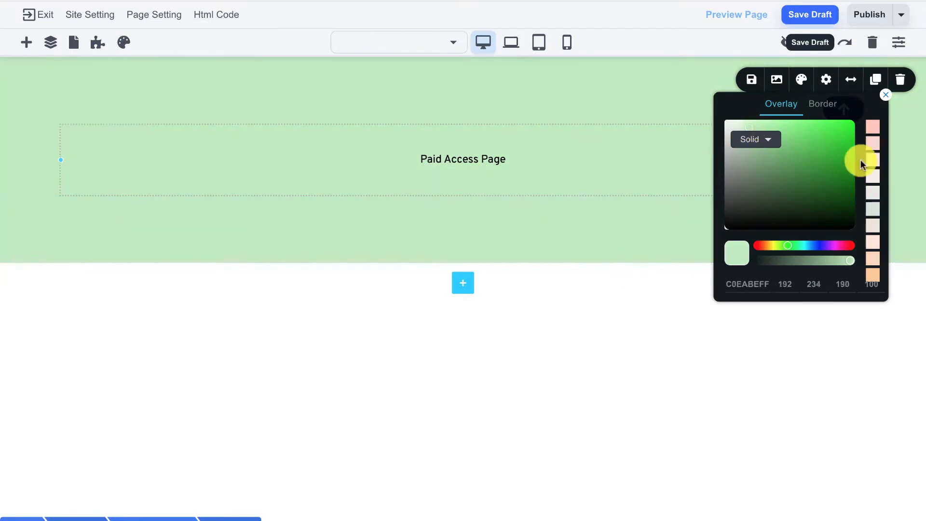
left_click(886, 94)
left_click_drag(546, 109, 537, 157)
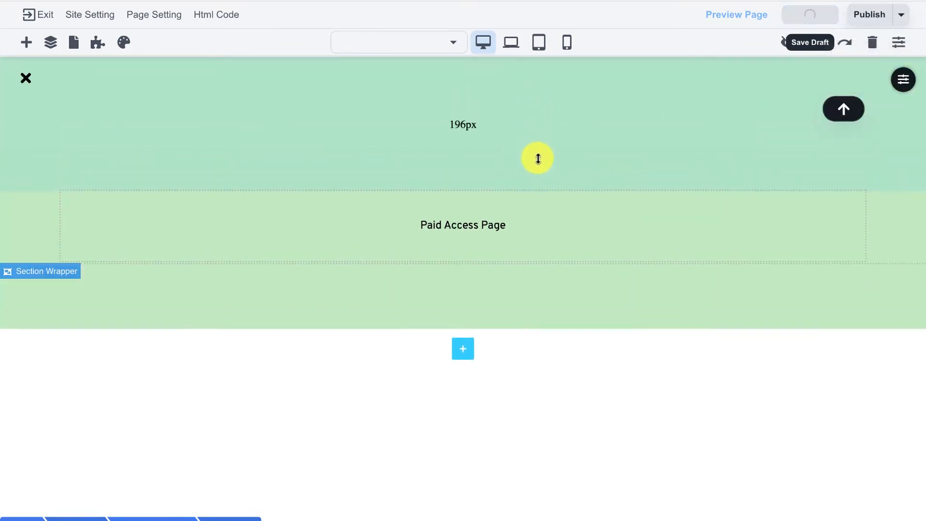
left_click_drag(558, 296, 552, 339)
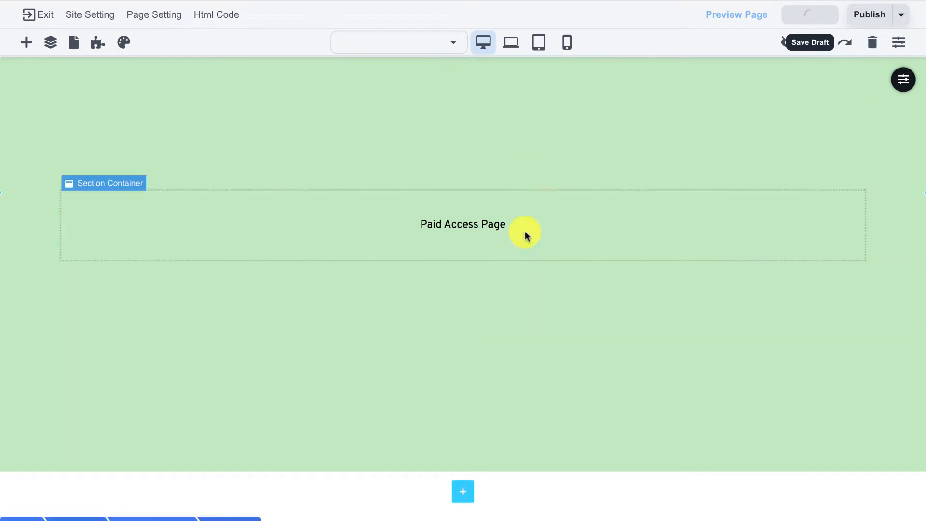
- In Page Setting, rename the page to 'Paid Access Page' and set its slug to 'paid'
left_click(147, 17)
left_click_drag(238, 58, 120, 46)
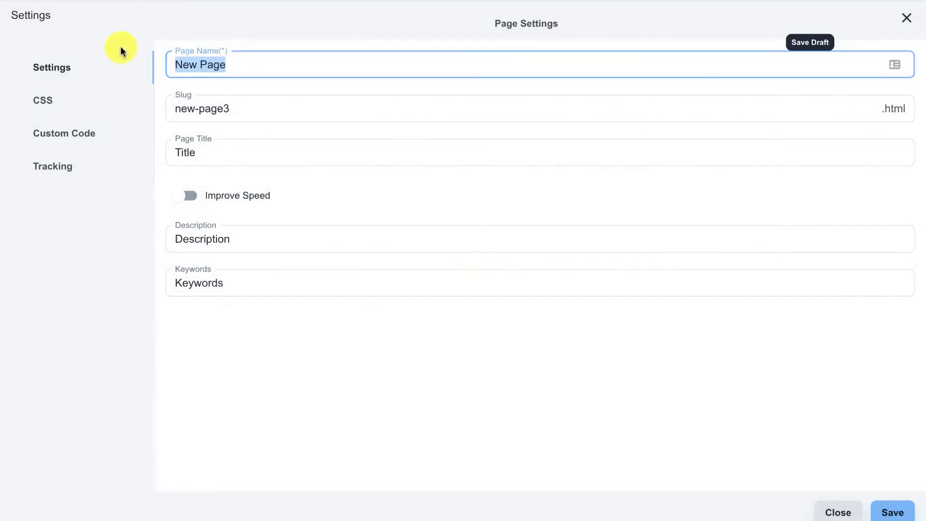
type("pa")
key("BackSpace")
key("BackSpace")
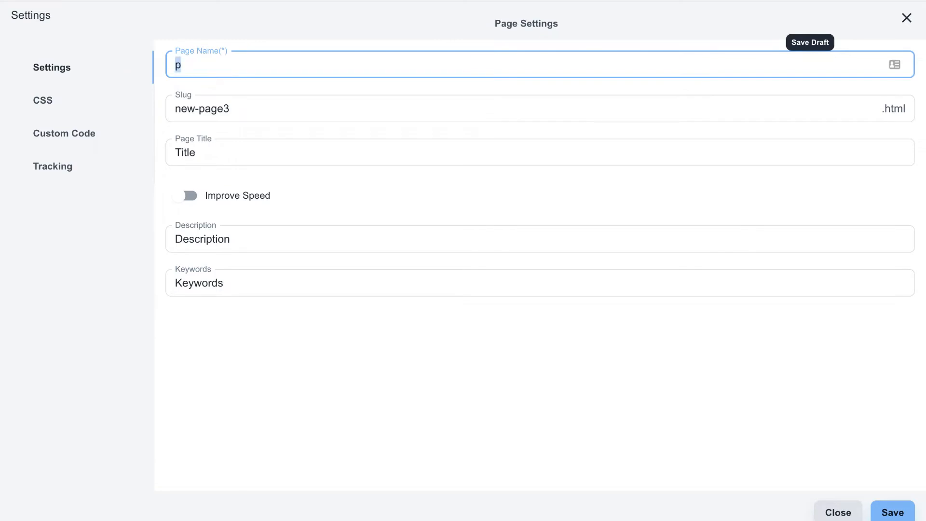
type("Paid Access Page")
key("ctrl+a")
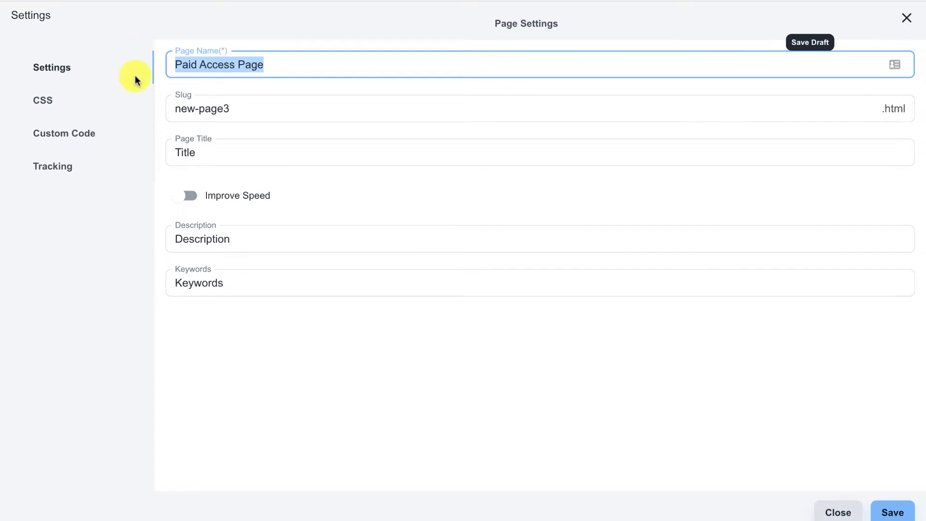
left_click(223, 104)
key("ctrl+a")
type("p")
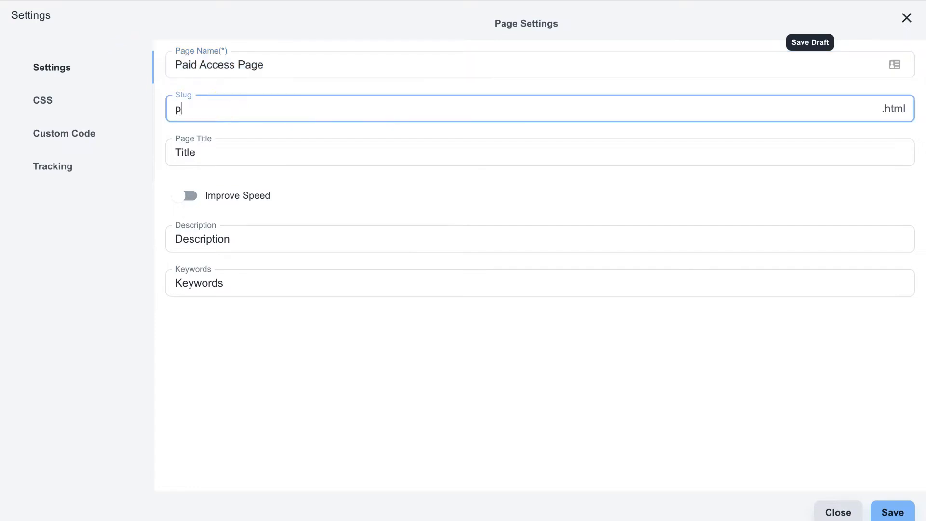
type("aid")
left_click_drag(178, 108, 203, 108)
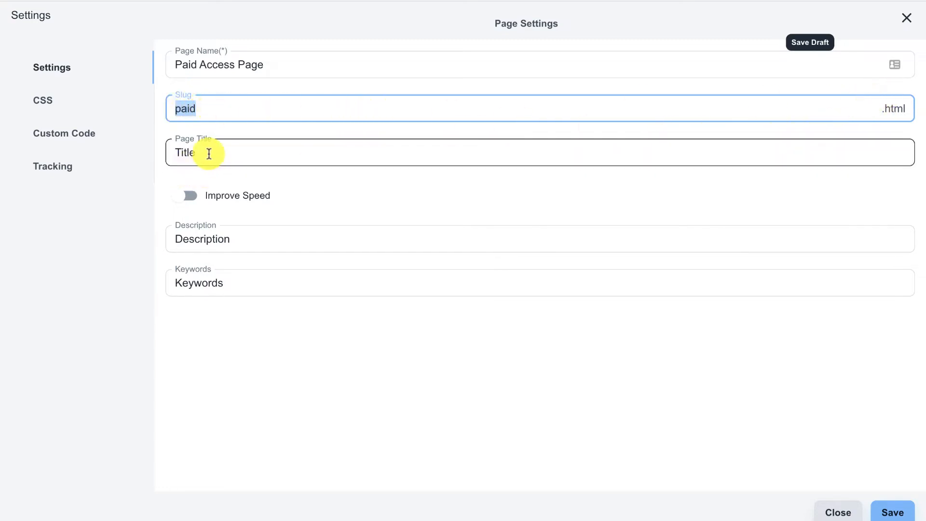
- Set the page title to 'Paid Page', save the settings, and save a draft
left_click_drag(208, 153, 83, 139)
type("Paid")
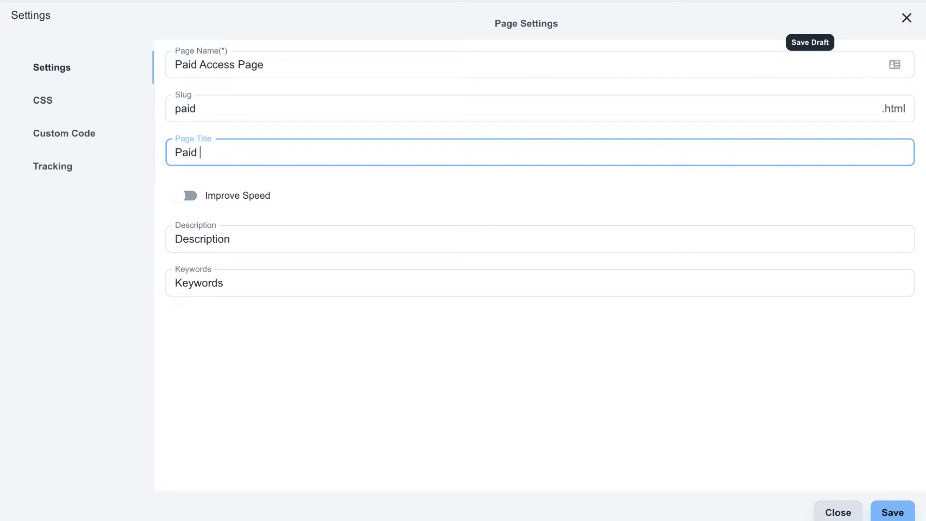
type(" Page")
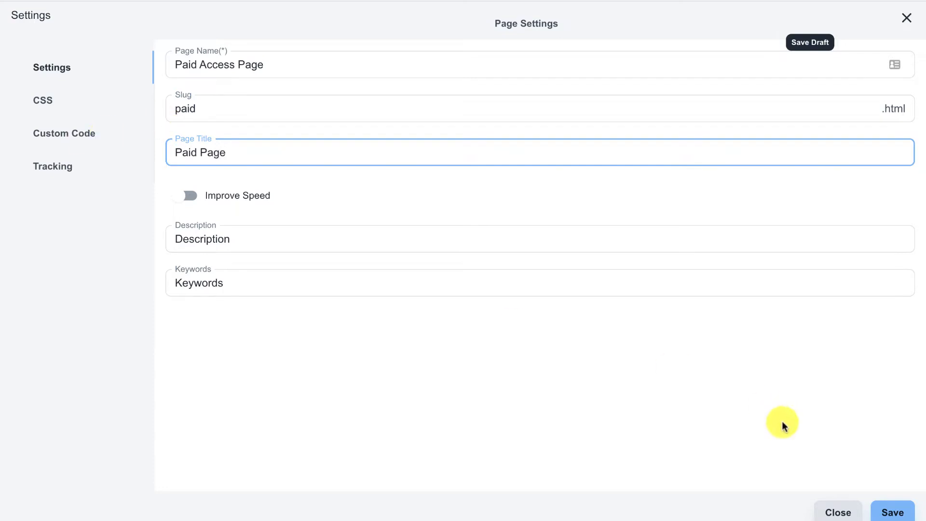
left_click(880, 507)
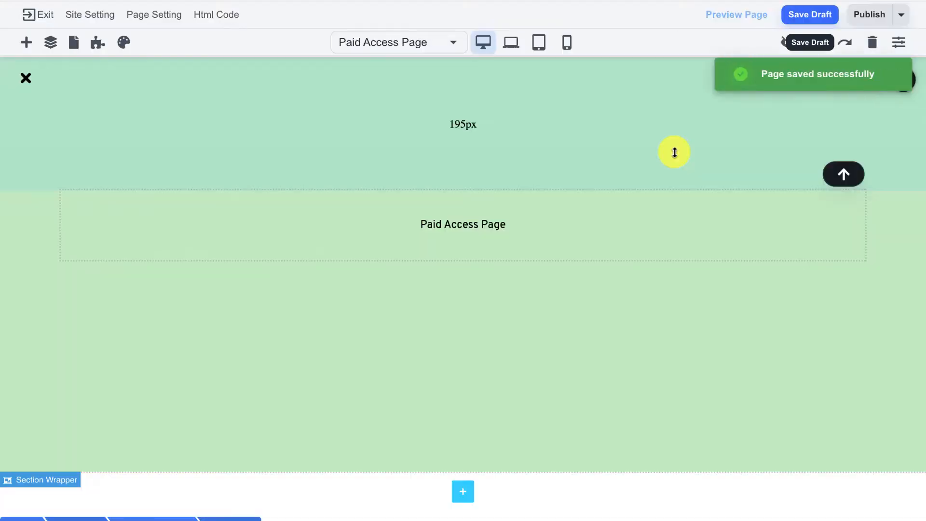
left_click(828, 21)
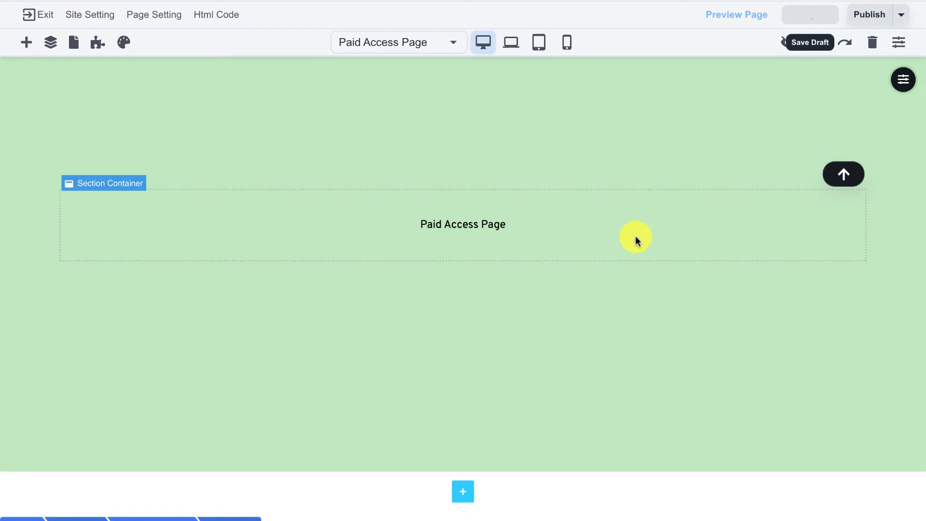
- Switch on Paid Access Page in the members application's page list and save
left_click(97, 47)
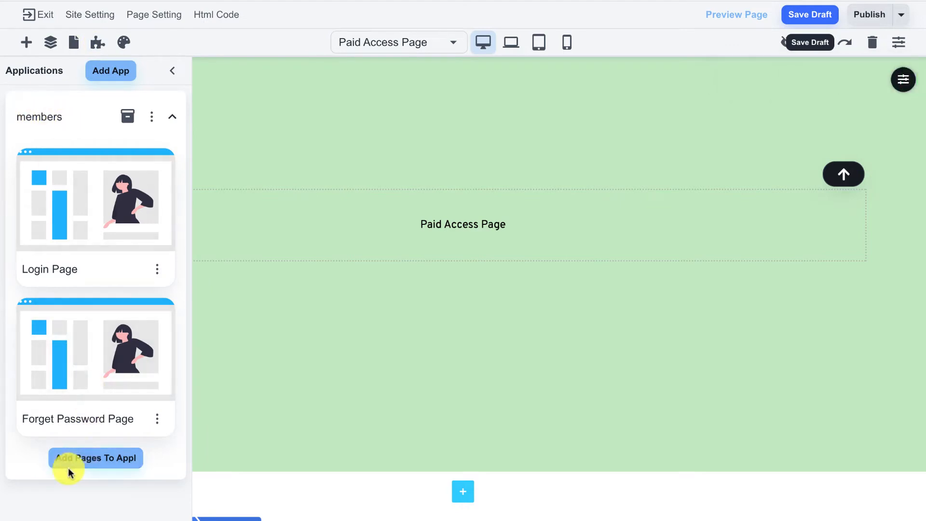
left_click(82, 465)
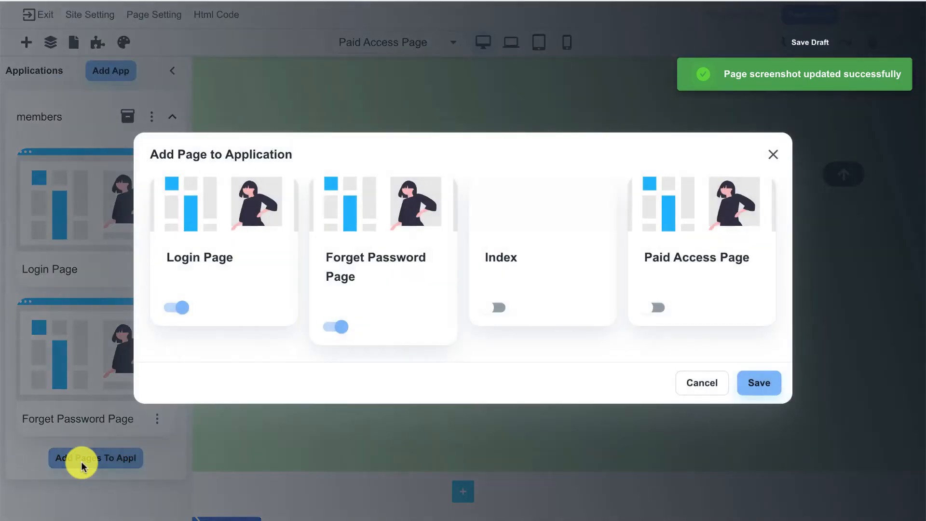
left_click(652, 309)
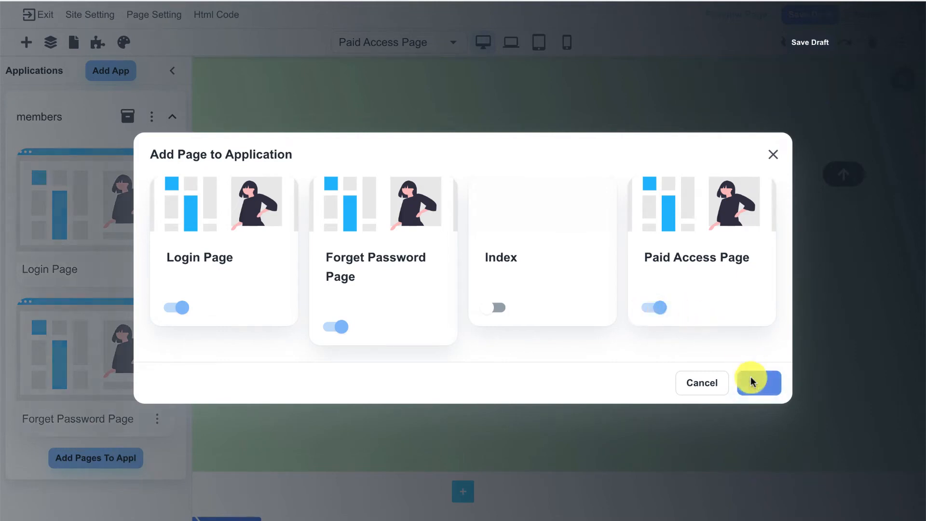
left_click(752, 378)
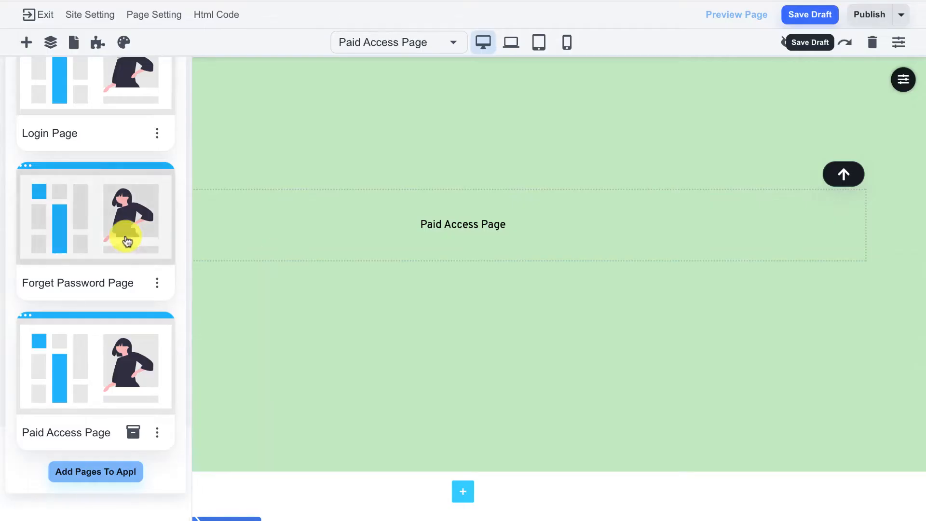
scroll(114, 235, "up", 3)
scroll(114, 235, "up", 1)
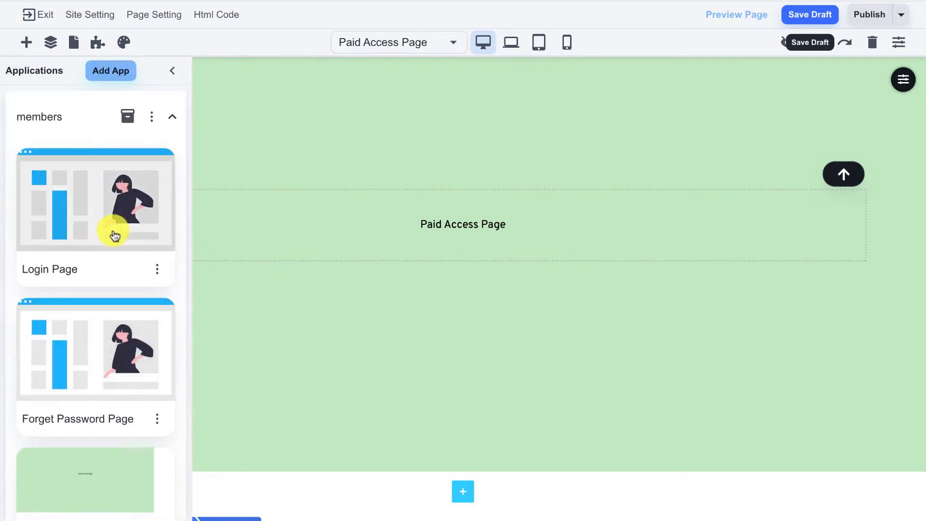
scroll(124, 244, "down", 4)
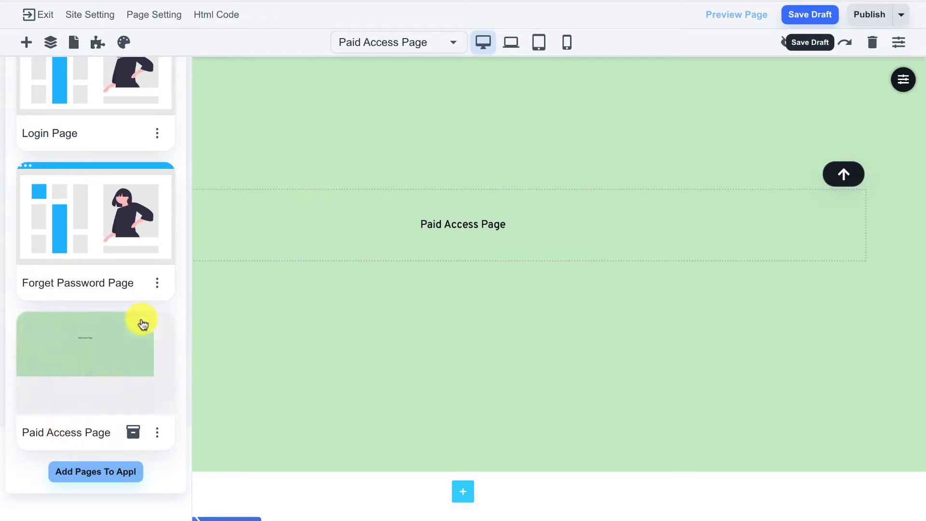
scroll(146, 322, "up", 3)
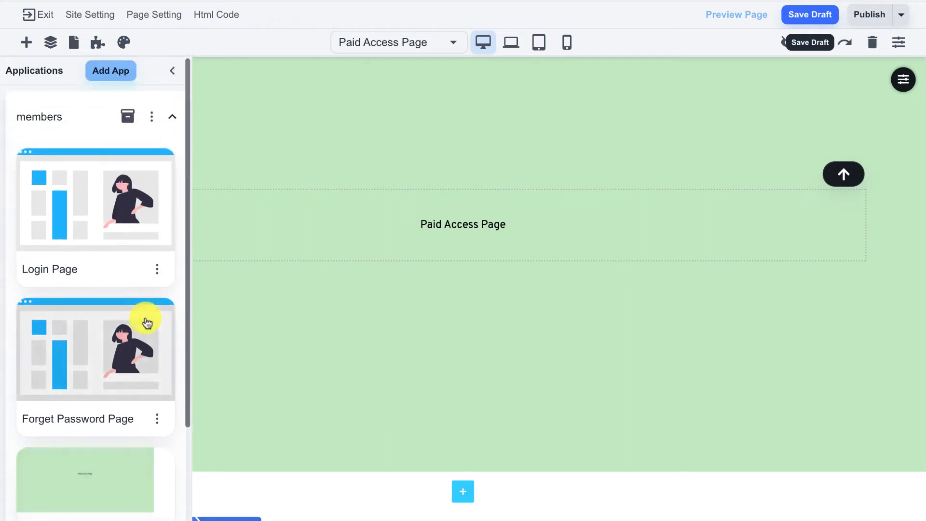
- Edit the members app to set its Welcome Page to Paid Access Page and save
left_click(151, 119)
left_click(99, 171)
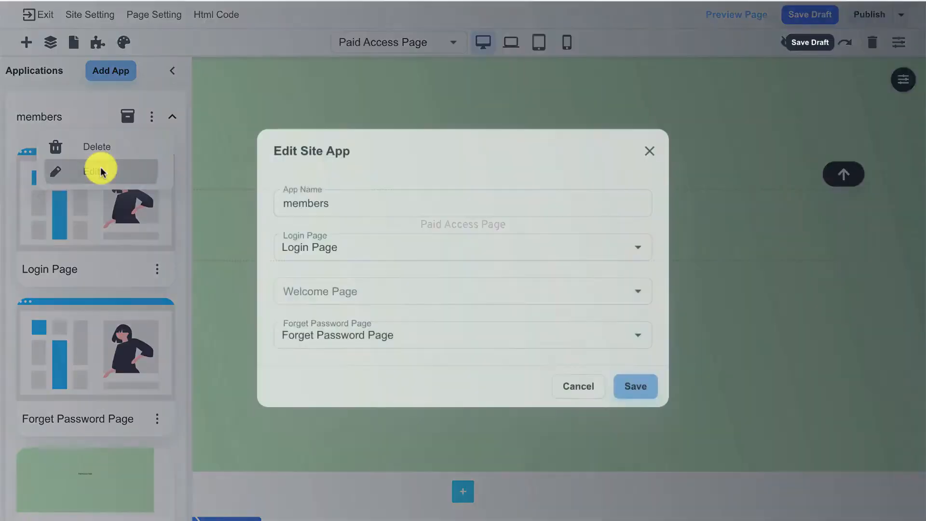
left_click(324, 290)
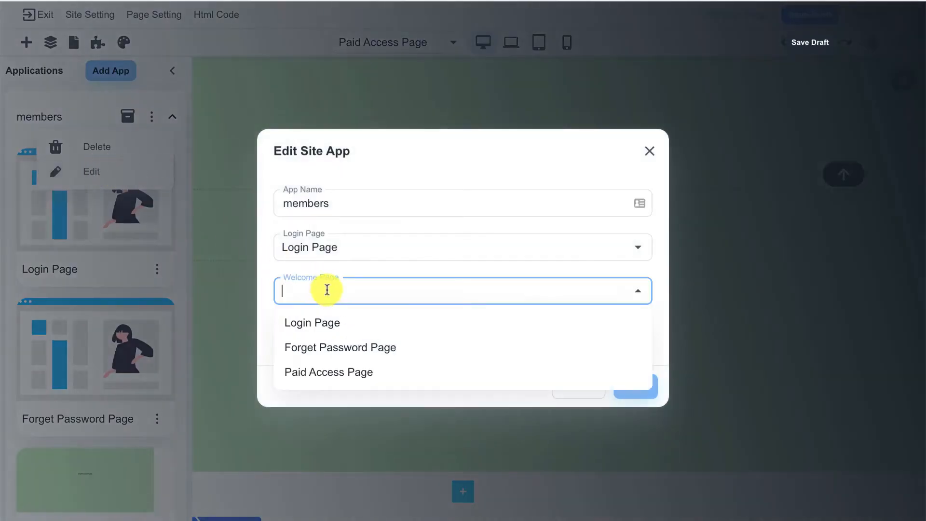
left_click(372, 381)
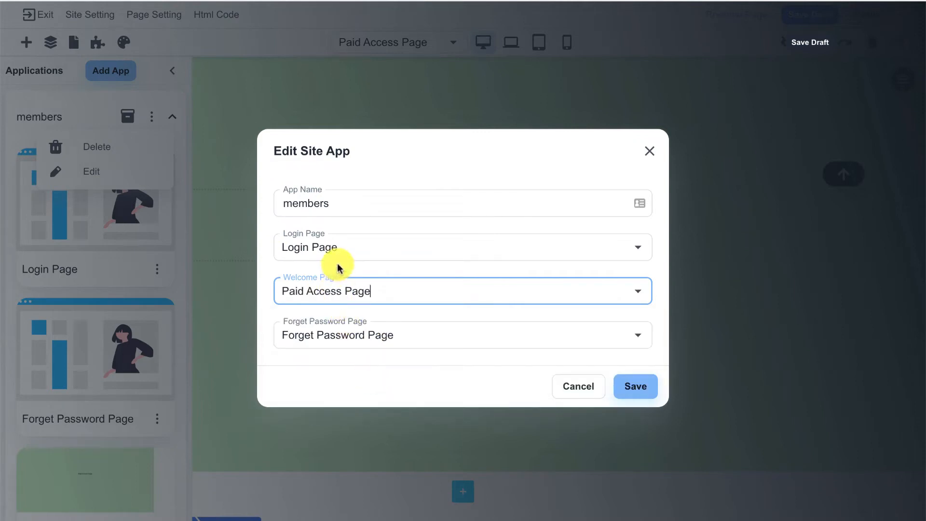
left_click(629, 387)
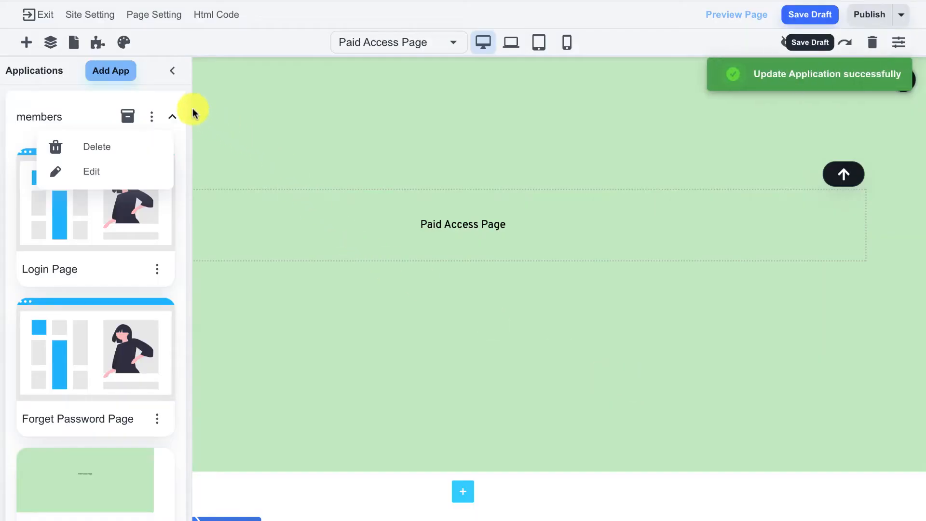
left_click(172, 117)
left_click(170, 119)
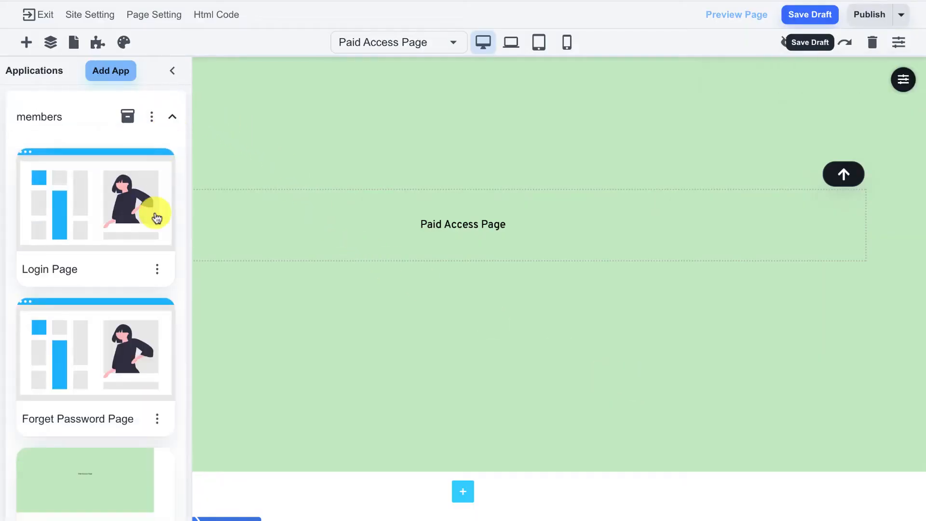
- Review the app's and Paid Access Page's product restrictions unchanged, then hide the Applications list
scroll(155, 260, "down", 3)
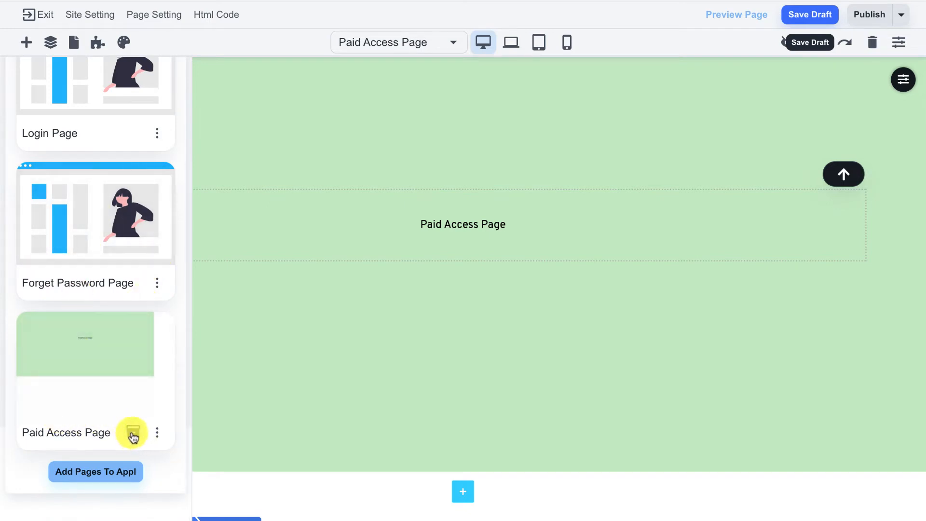
scroll(133, 437, "up", 3)
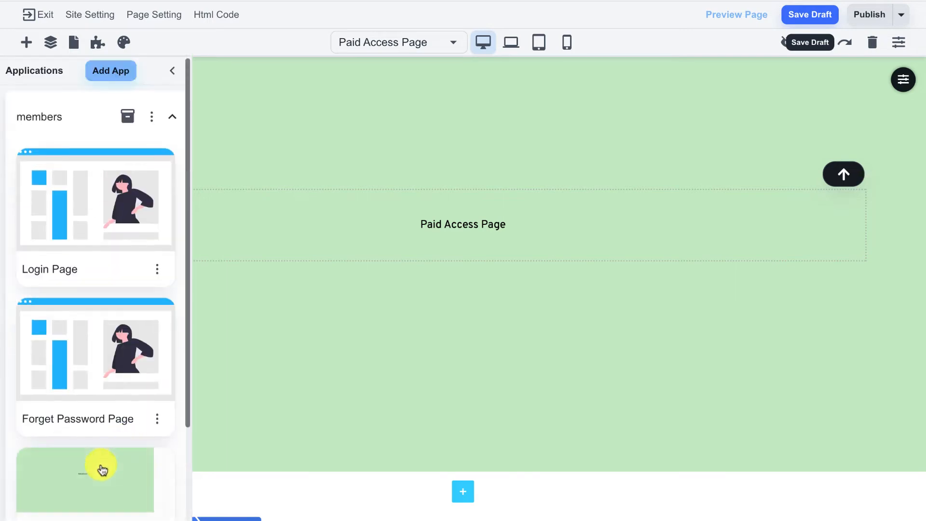
left_click(122, 117)
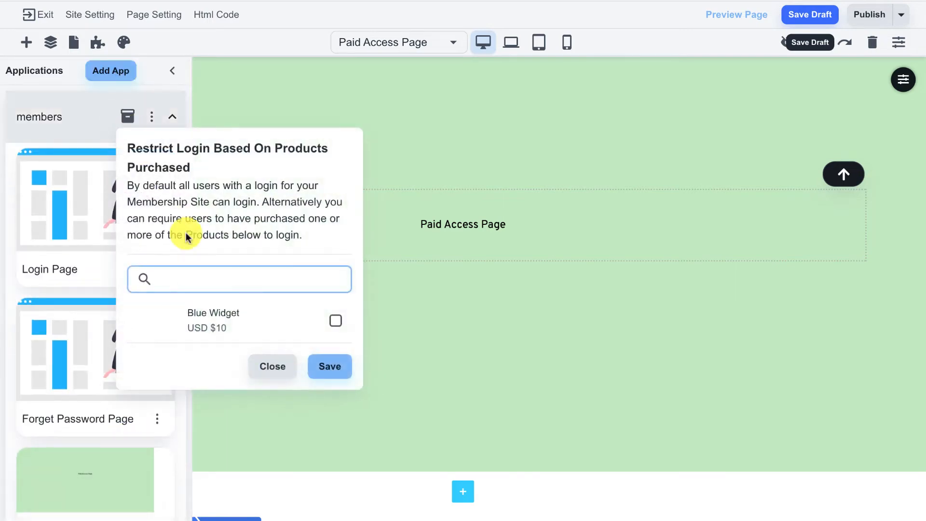
left_click(79, 103)
scroll(131, 247, "down", 3)
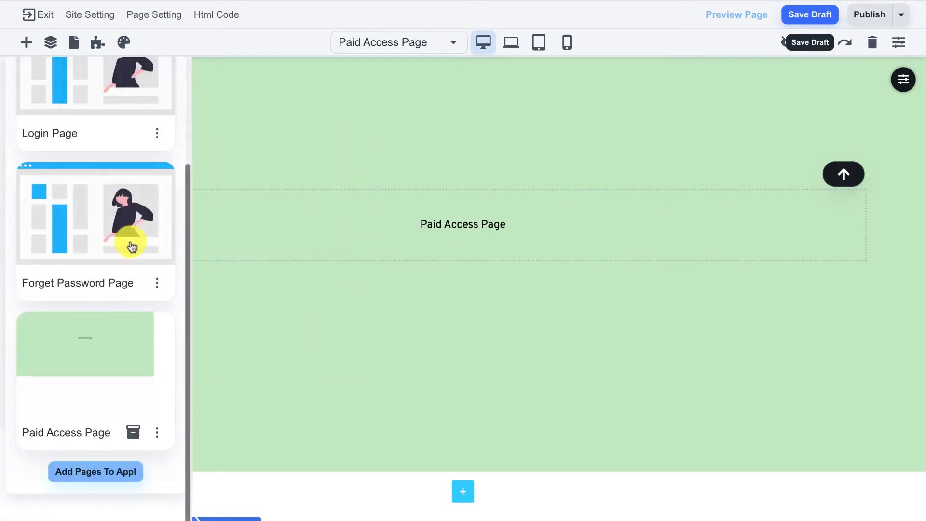
left_click(134, 432)
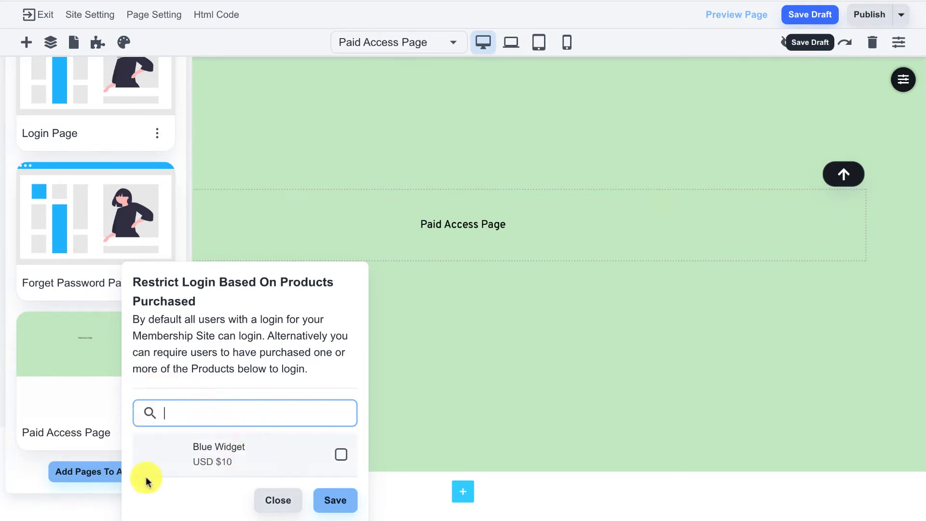
left_click(89, 502)
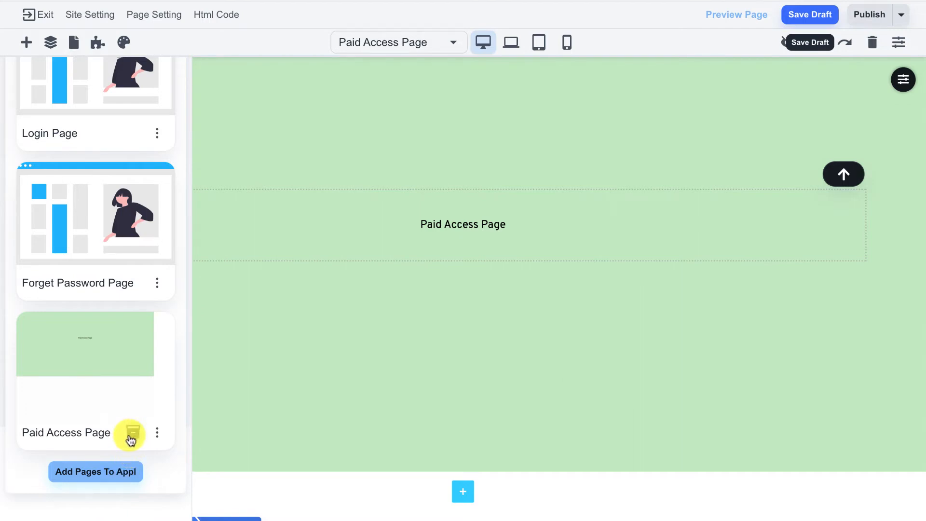
scroll(134, 434, "up", 3)
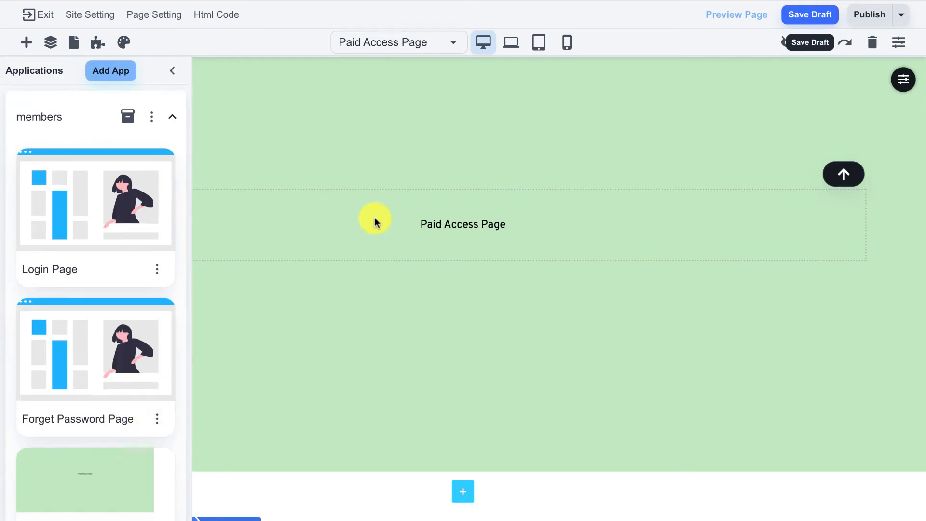
left_click(173, 72)
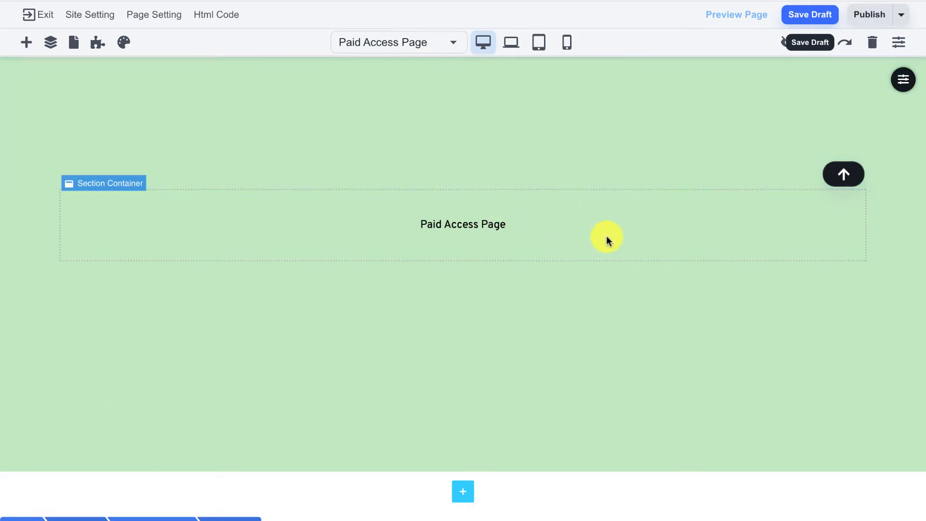
- Publish the Paid Access Page, finish the confirmation, and reopen the Applications panel
left_click(868, 18)
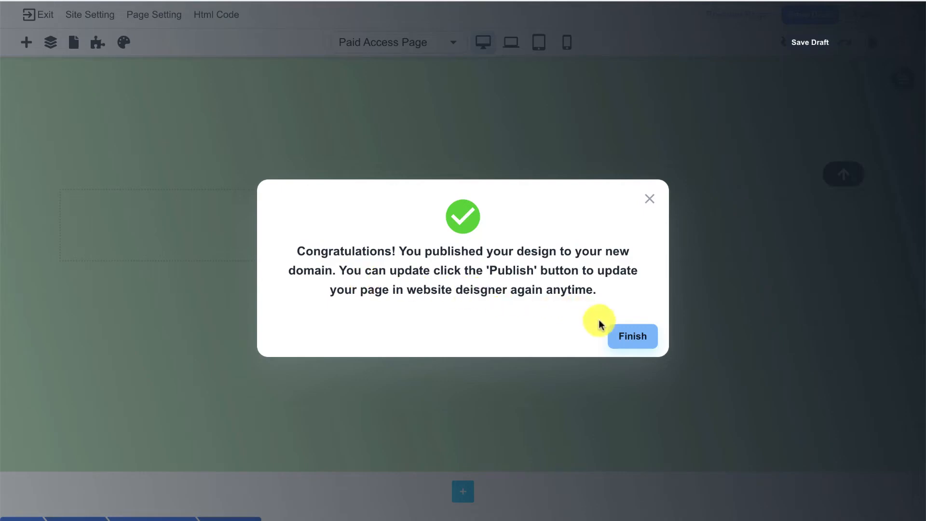
left_click(627, 337)
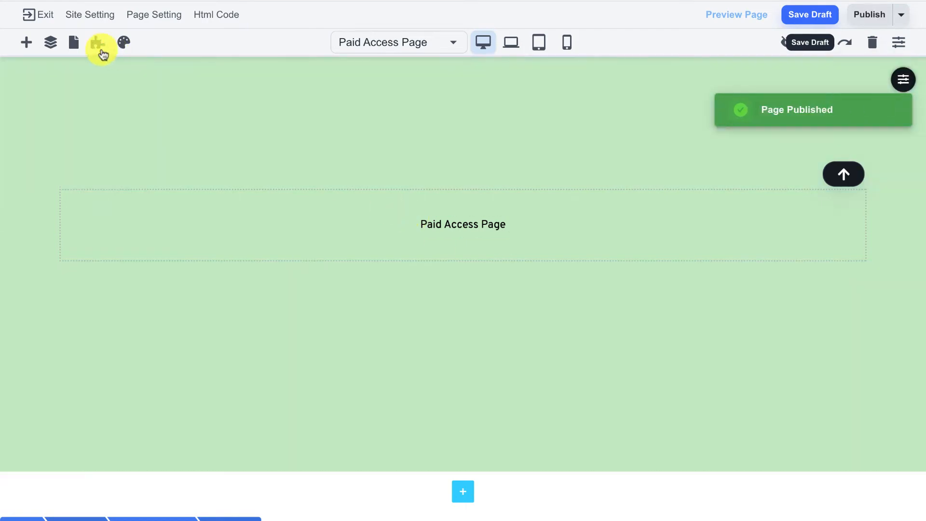
left_click(99, 44)
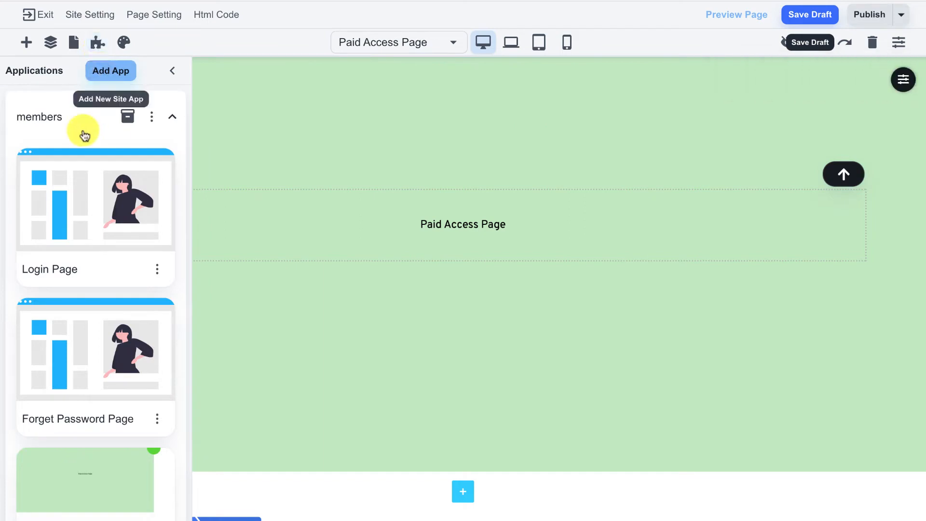
- Open the members Login Page and check its /members/login slug in Page Setting
left_click(70, 195)
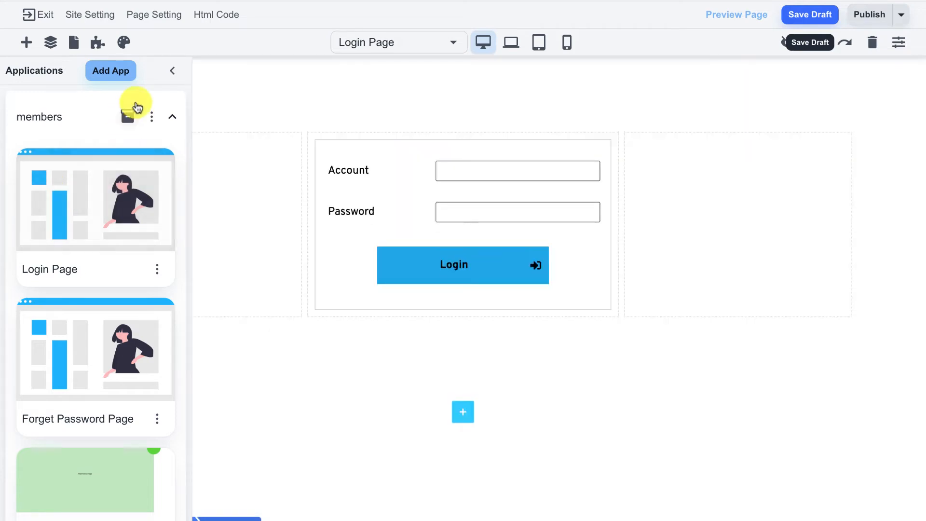
left_click(174, 75)
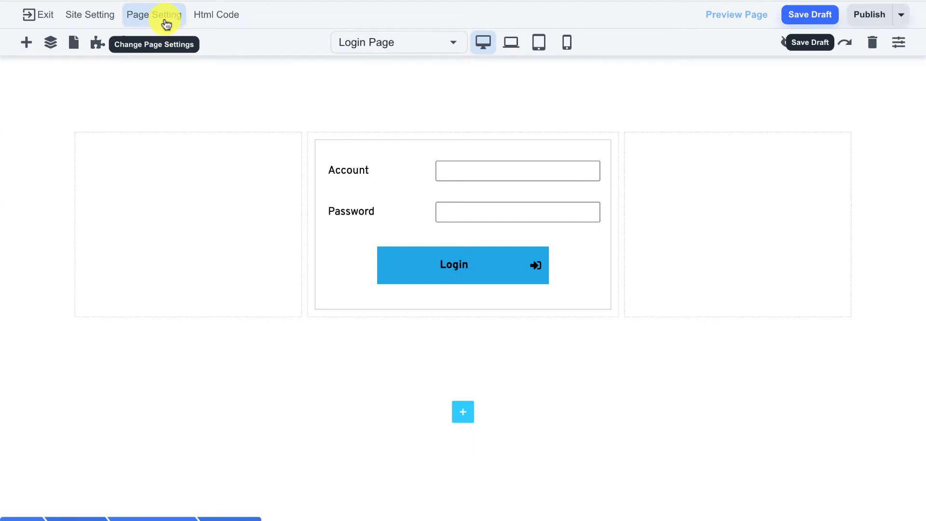
left_click(166, 23)
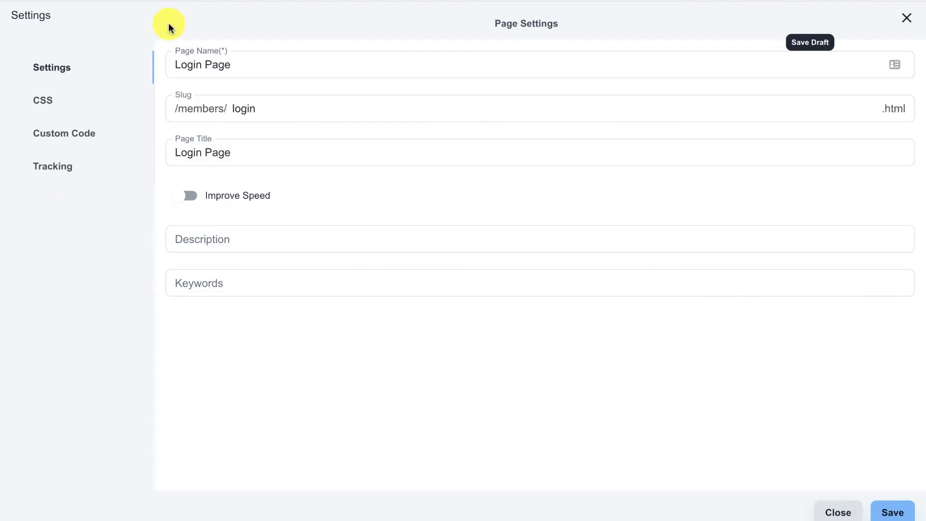
left_click(174, 106)
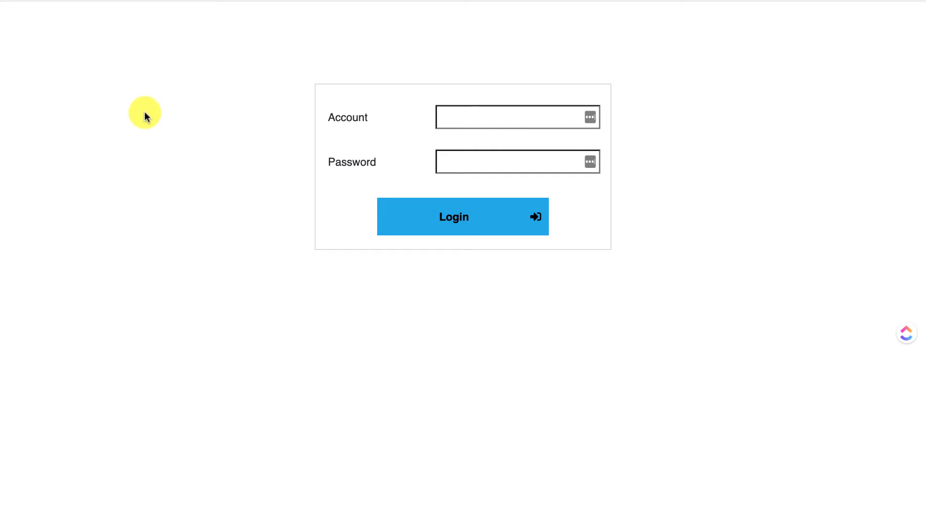
- Try logging in to the members login form with account 'test' and a test password
left_click(458, 115)
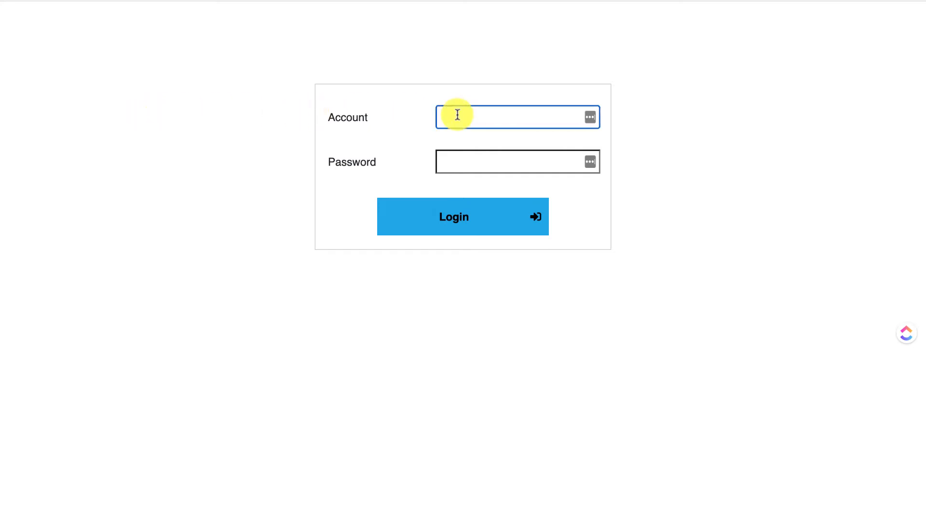
type("test")
left_click(471, 164)
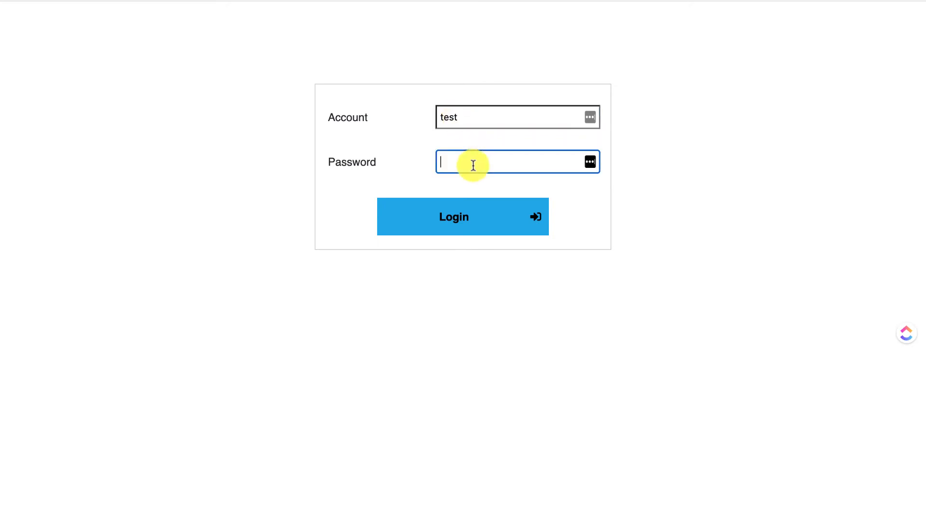
type("test")
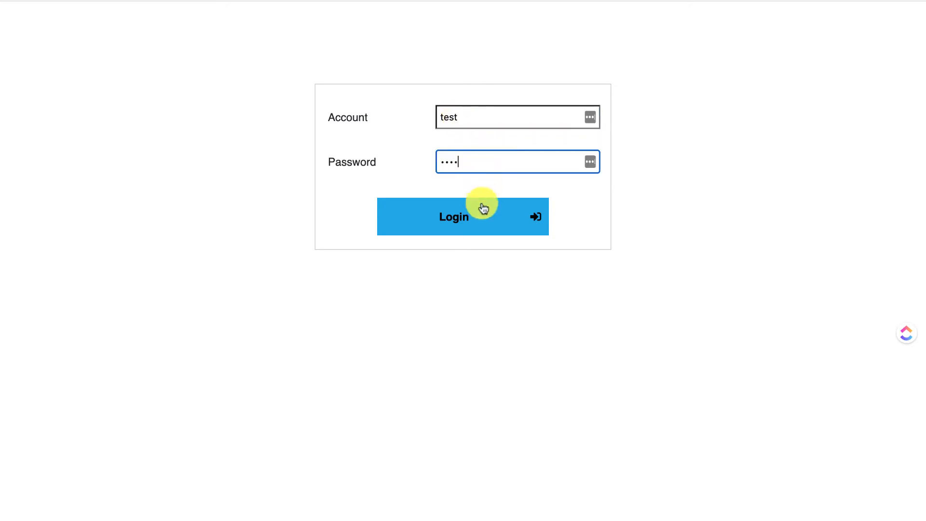
left_click(476, 218)
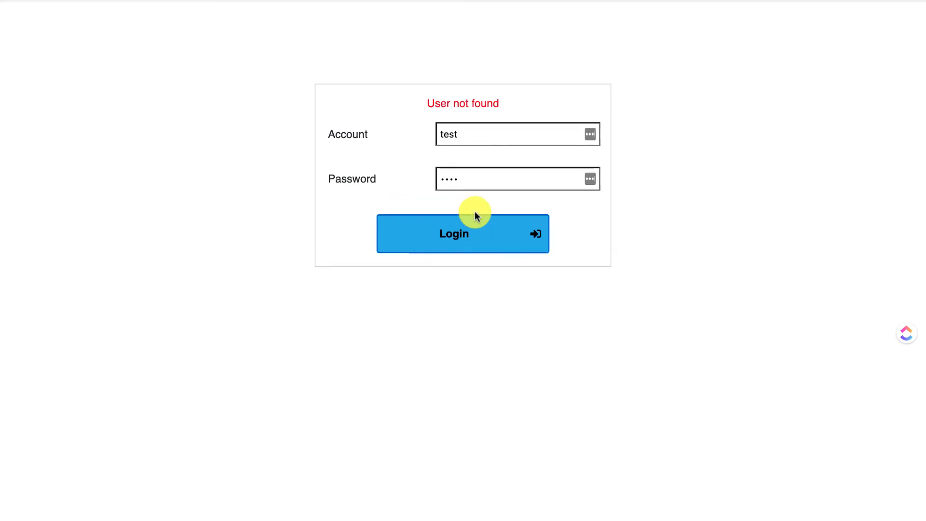
- Note the 'User not found' error and return to the Login Page editor
left_click_drag(424, 106, 523, 107)
left_click(523, 106)
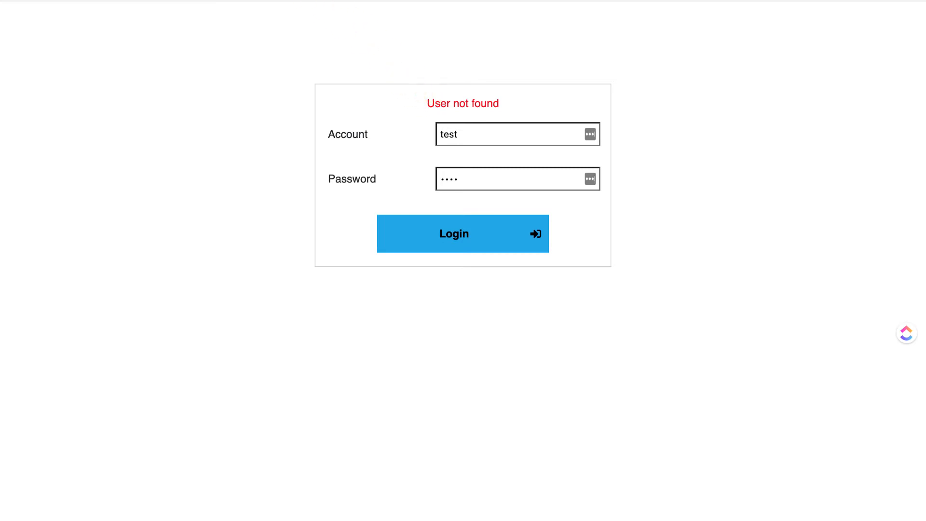
left_click(289, 0)
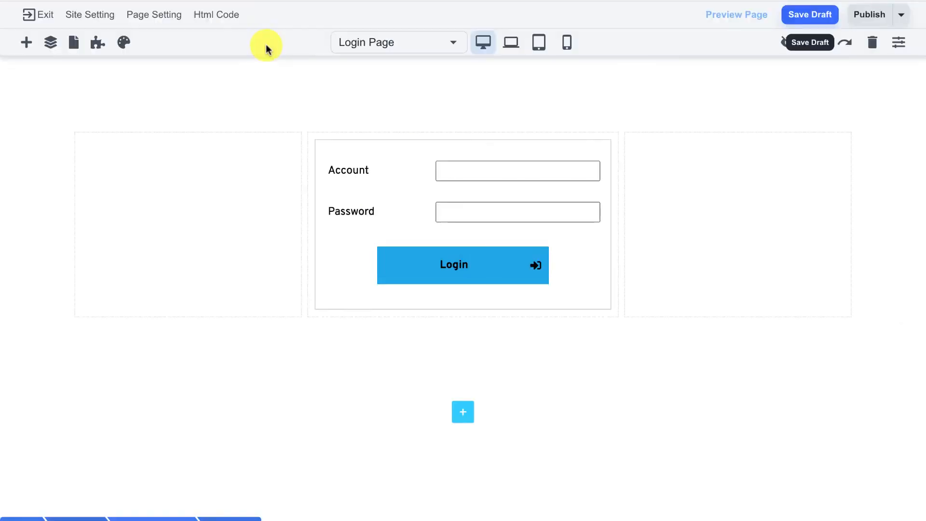
- Create a new database contact with the contact's first name, last name and e-mail
left_click(32, 21)
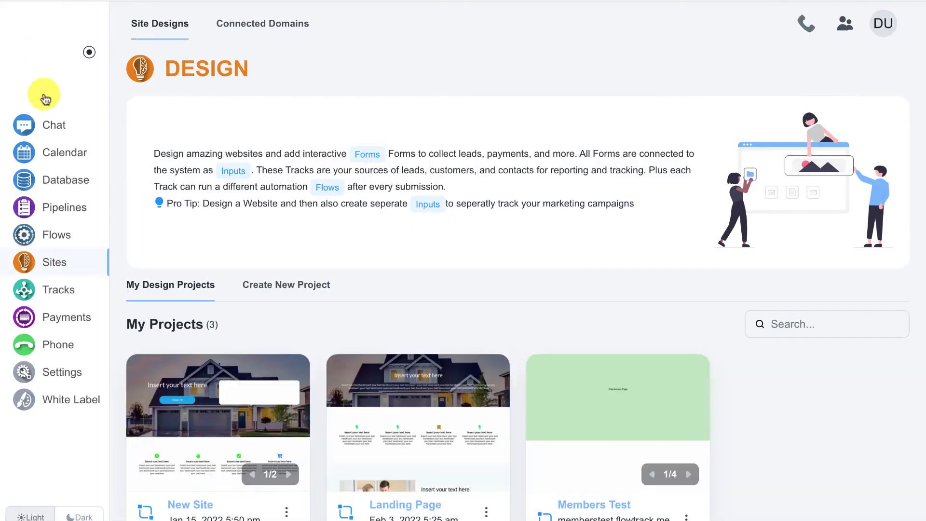
left_click(61, 181)
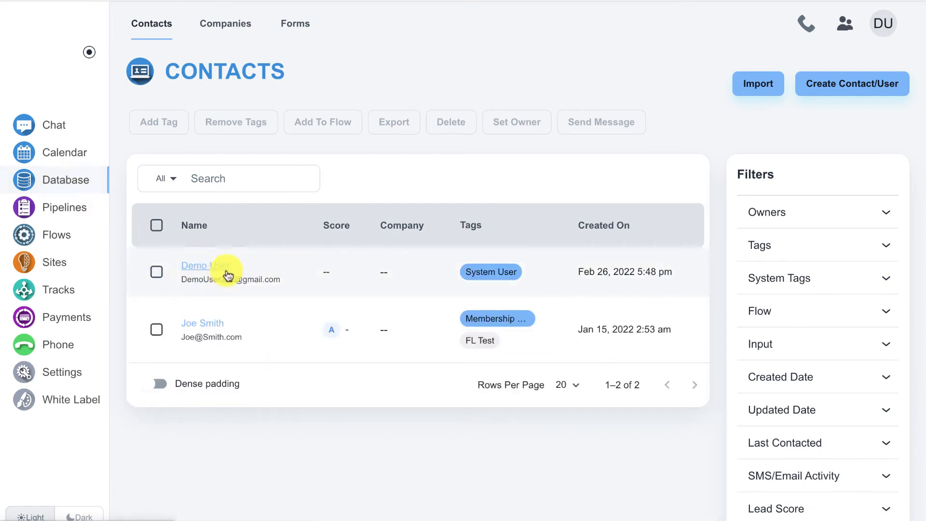
left_click(843, 85)
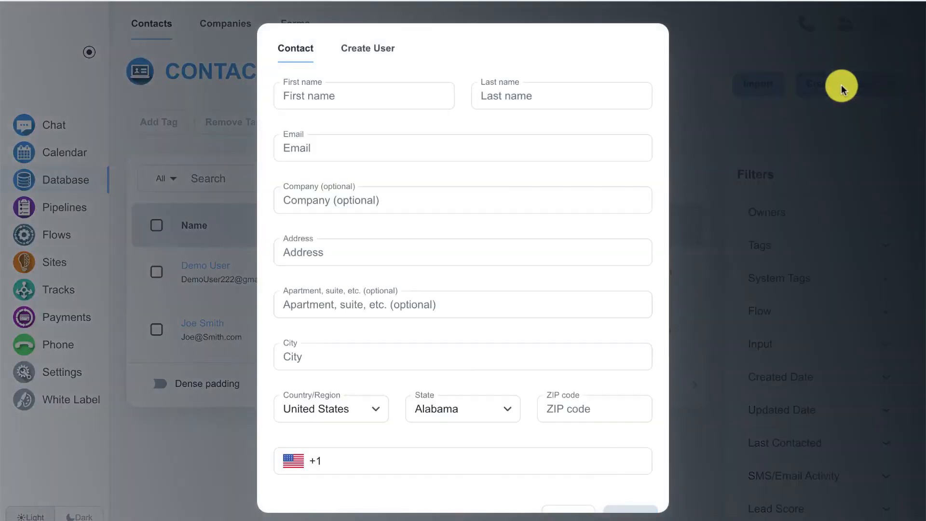
left_click(343, 89)
type("Adam")
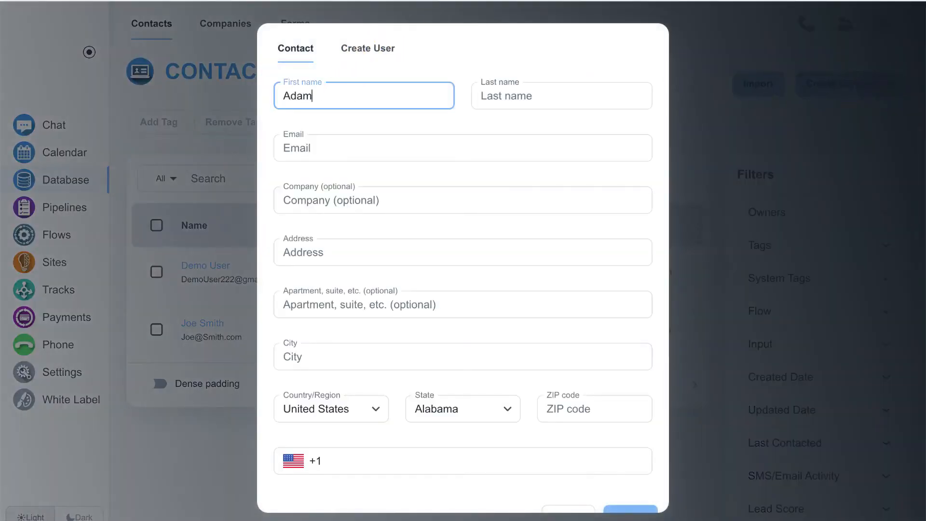
key("Tab")
type("Smith")
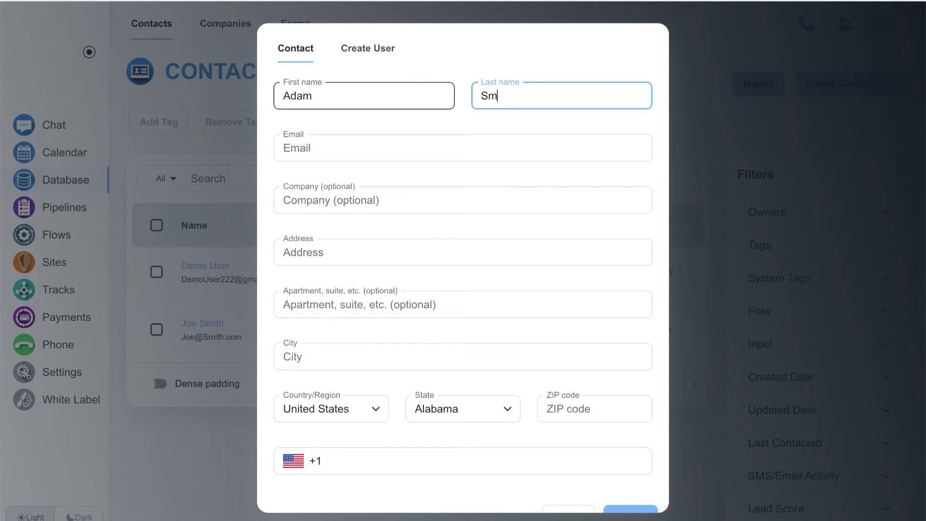
left_click(373, 147)
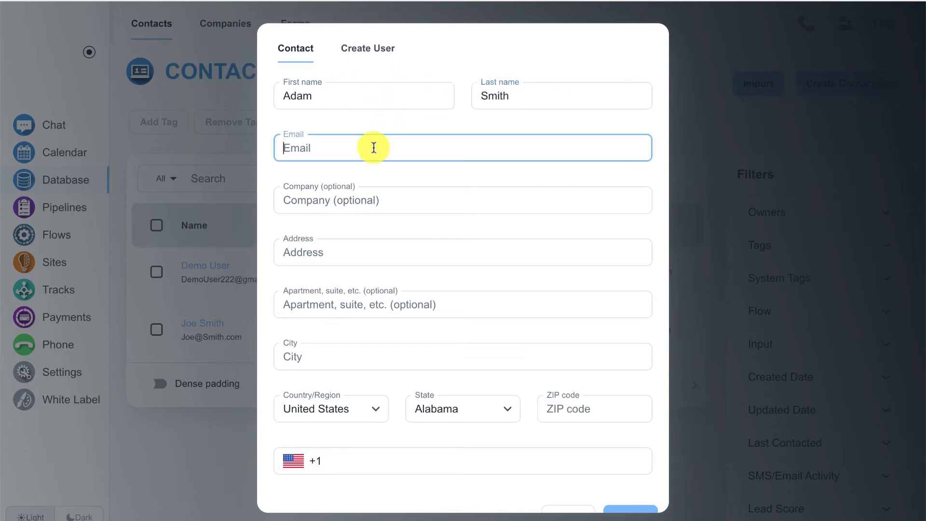
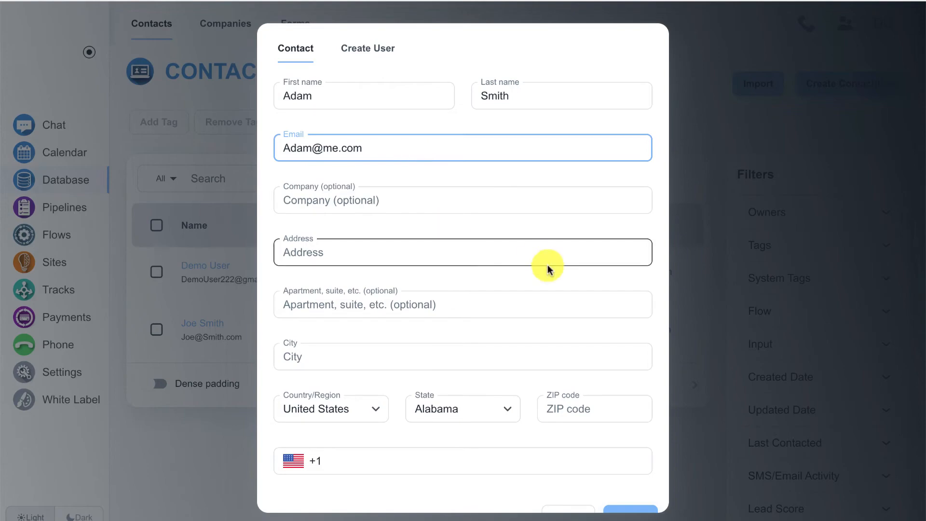
scroll(548, 264, "down", 1)
left_click(654, 493)
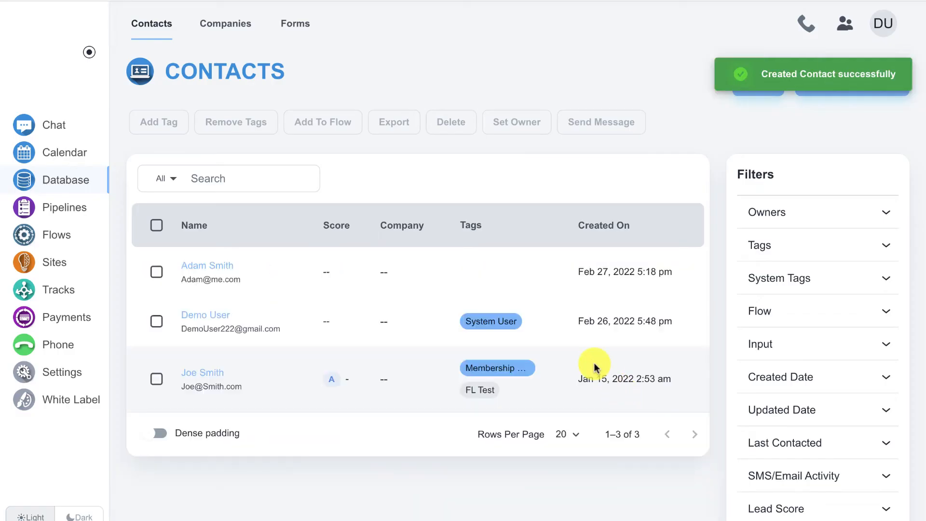
- Open the new contact's record and start creating a CRM login for it
left_click(215, 266)
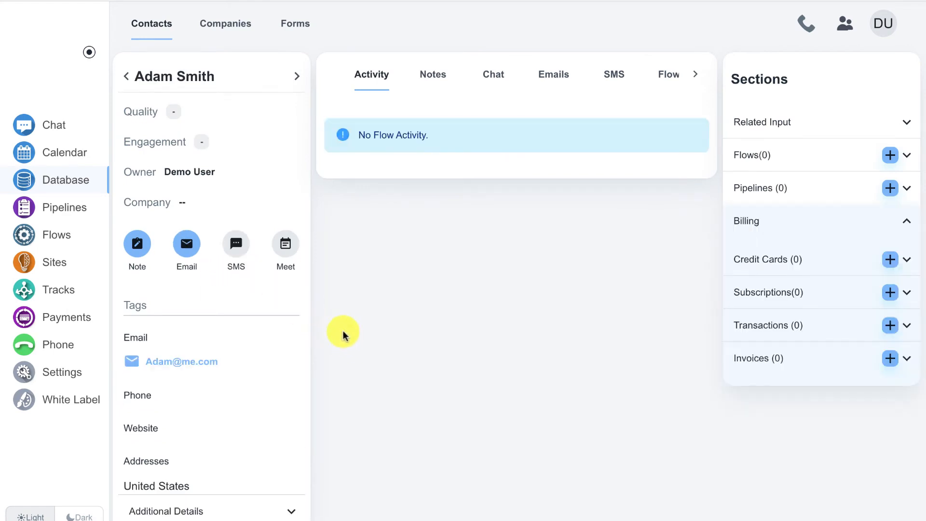
scroll(362, 249, "down", 4)
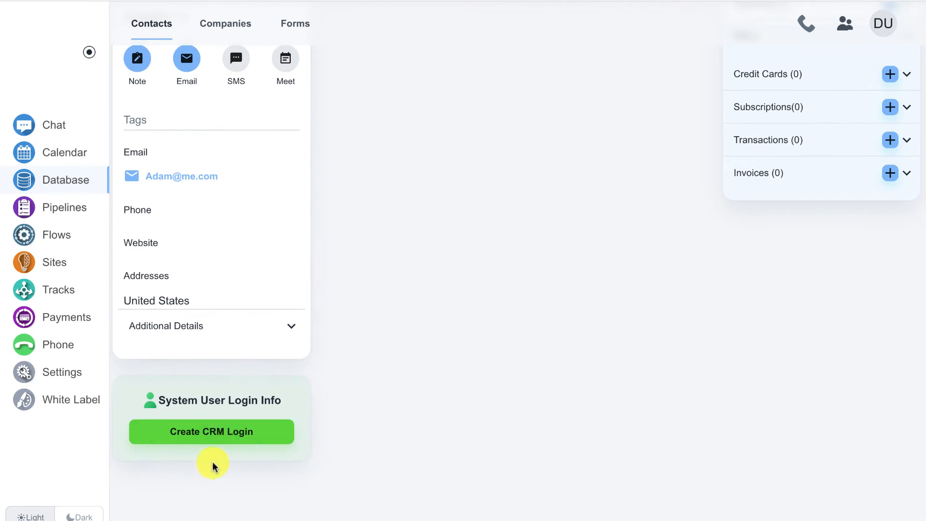
left_click(230, 437)
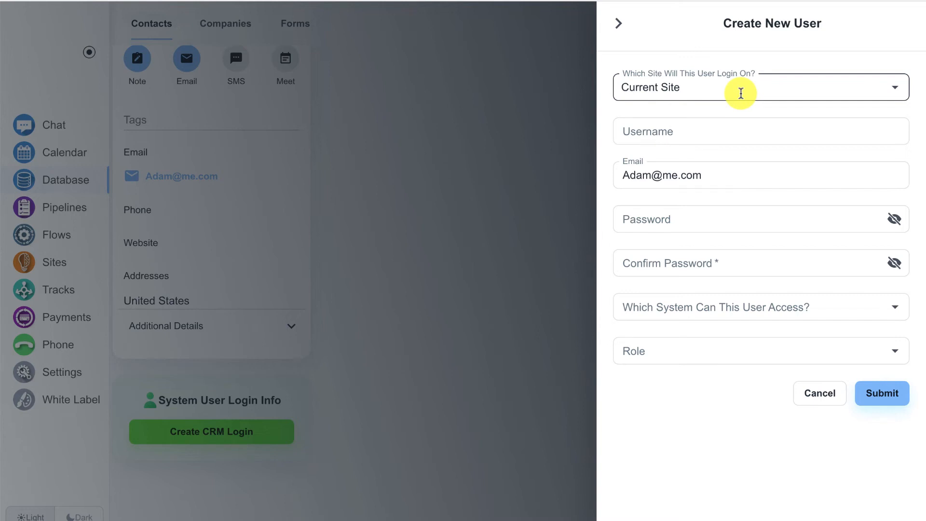
- Choose the memberstest site for the contact's new login
left_click(677, 126)
left_click(698, 93)
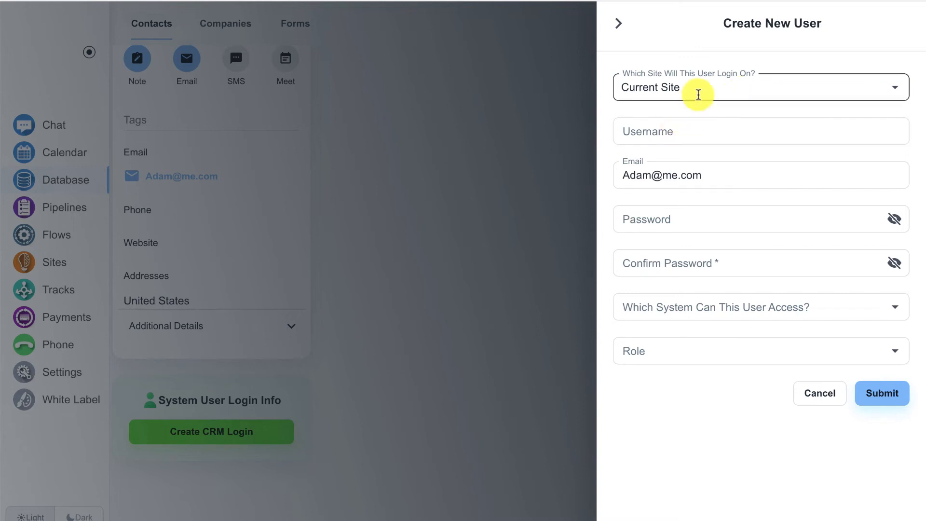
left_click(698, 94)
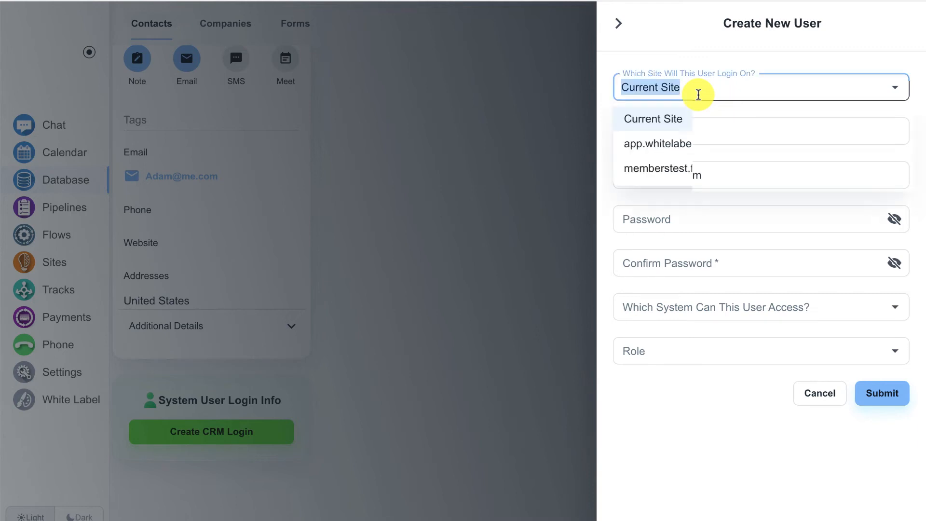
left_click(691, 167)
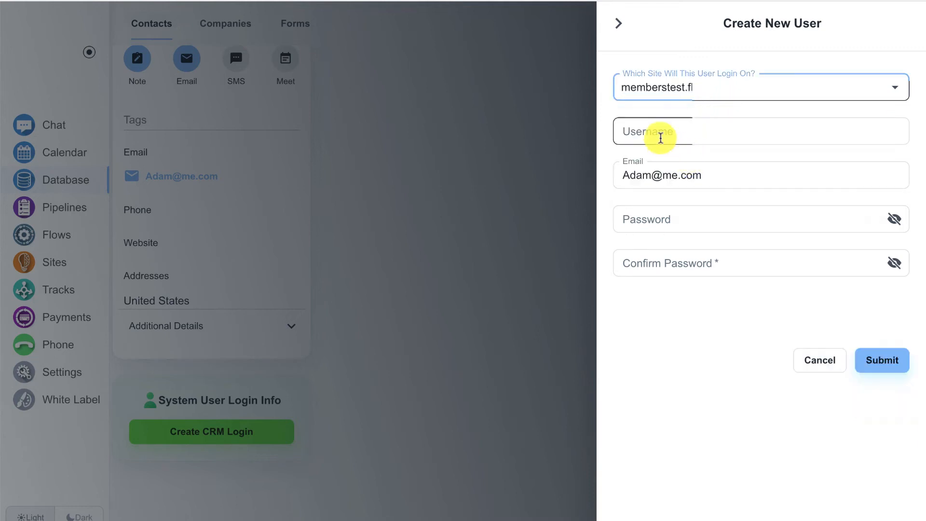
- Enter the member's username, password and password confirmation, and submit the new login
left_click(661, 135)
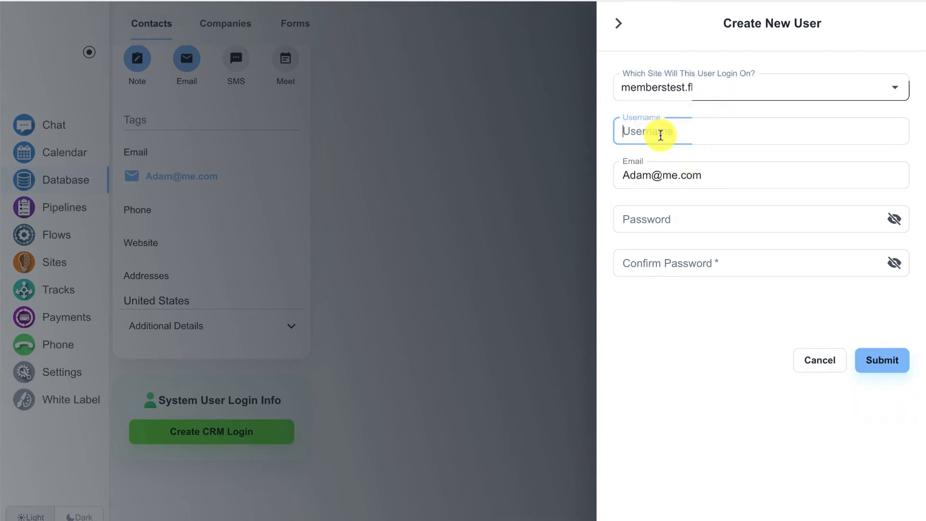
type("Adma")
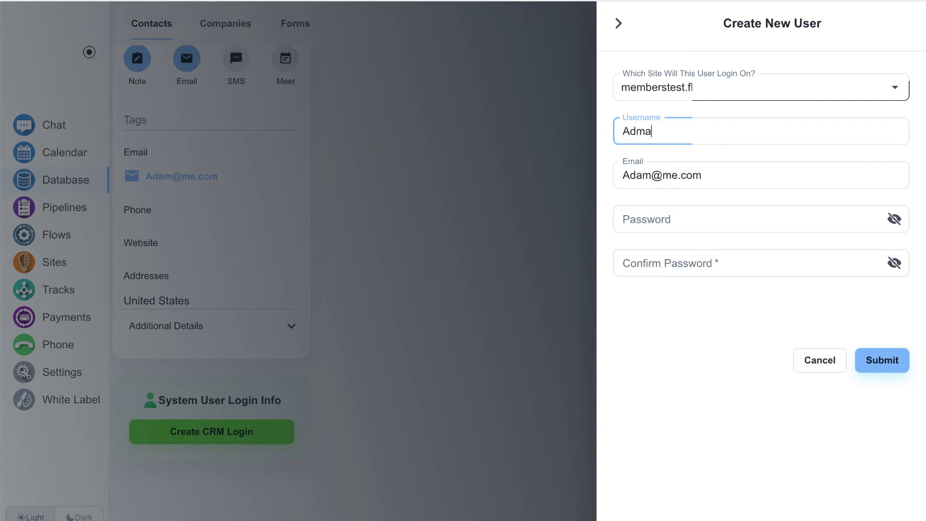
key("BackSpace")
key("BackSpace")
type("am")
key("ctrl+a")
left_click(657, 217)
type("•••••")
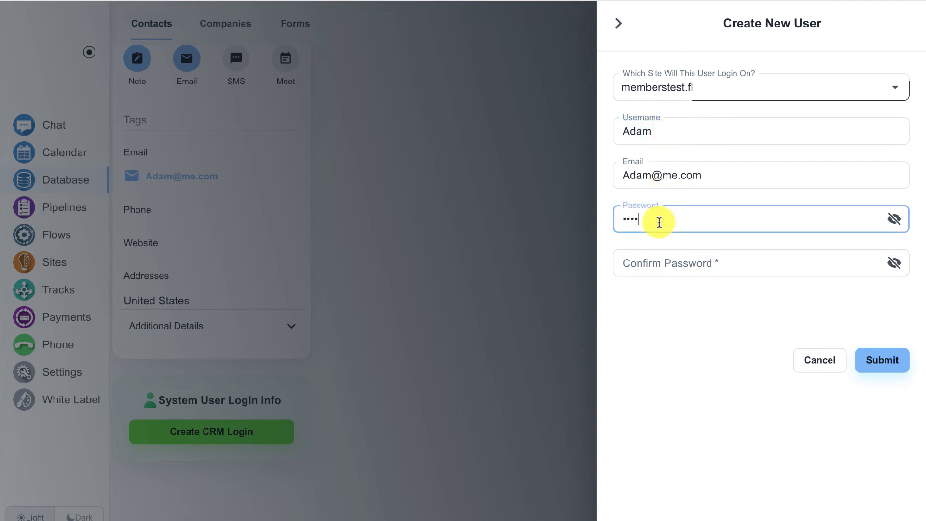
left_click(653, 259)
type("••••••")
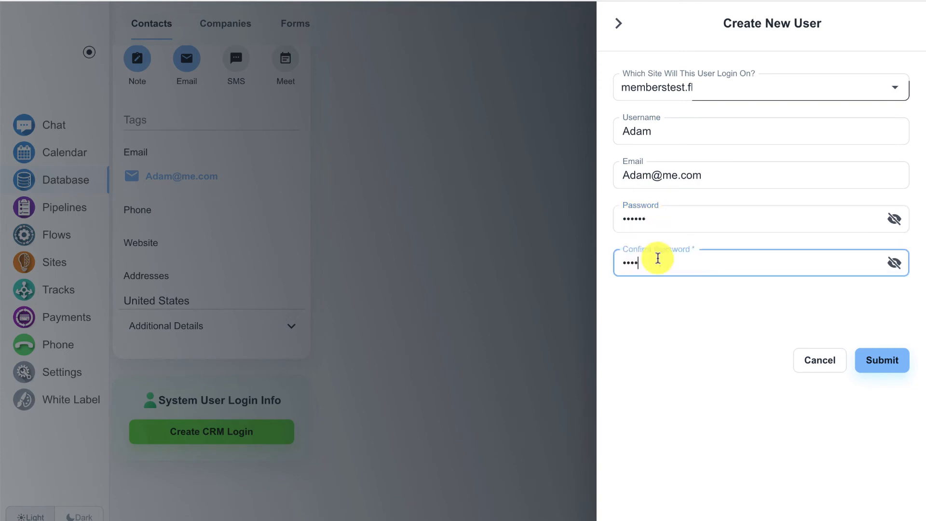
type("•")
left_click(892, 367)
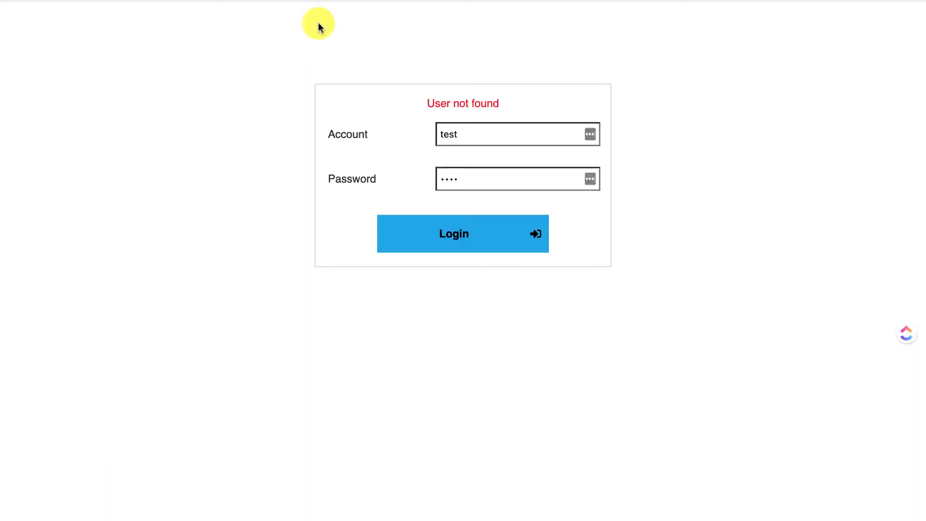
- Log in with the member's username and password to reach the Paid Access Page, then return to Contacts
left_click(478, 141)
type("Adam")
left_click(463, 166)
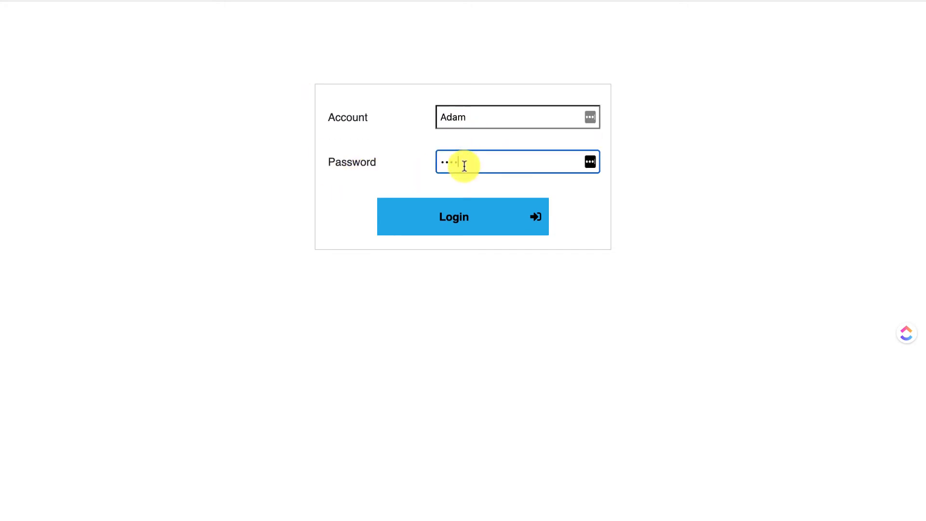
type("••••••••••")
left_click(495, 215)
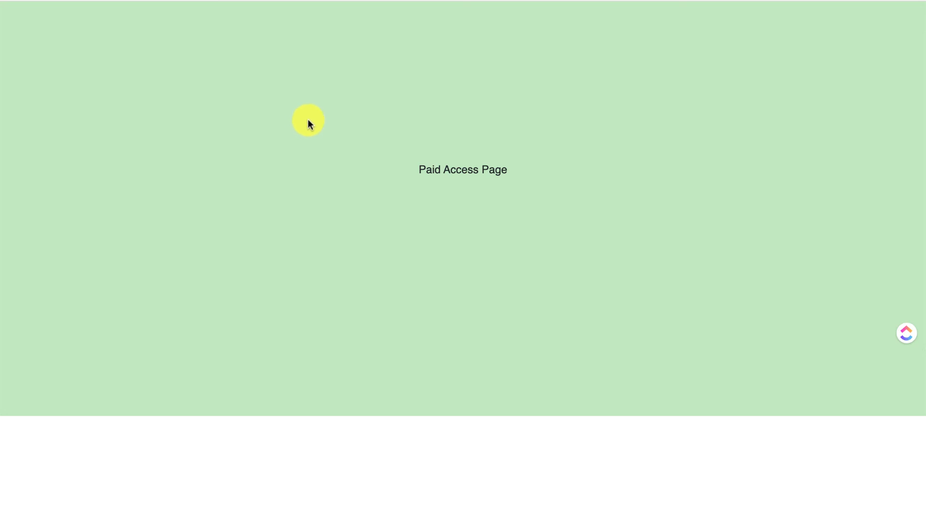
left_click(251, 0)
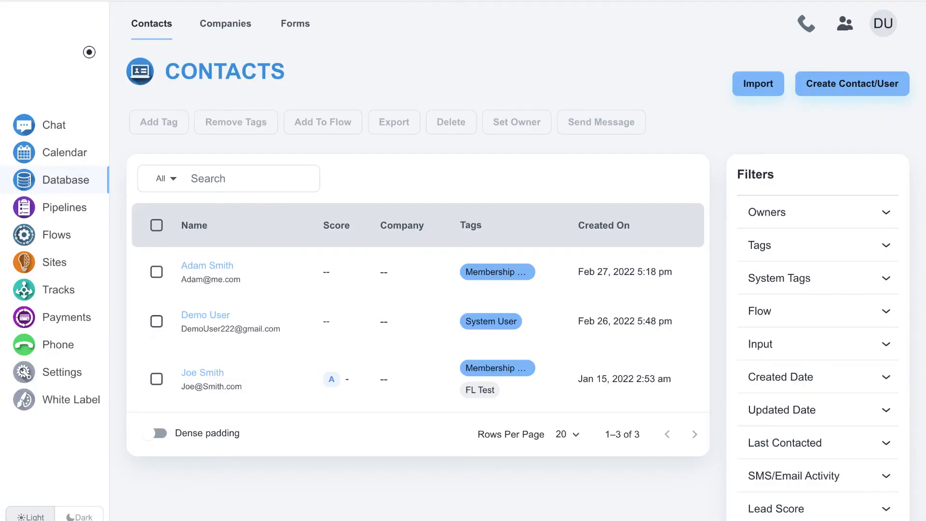
- Create a new flow triggered by Form Submissions, with Order Form as the form
left_click(72, 234)
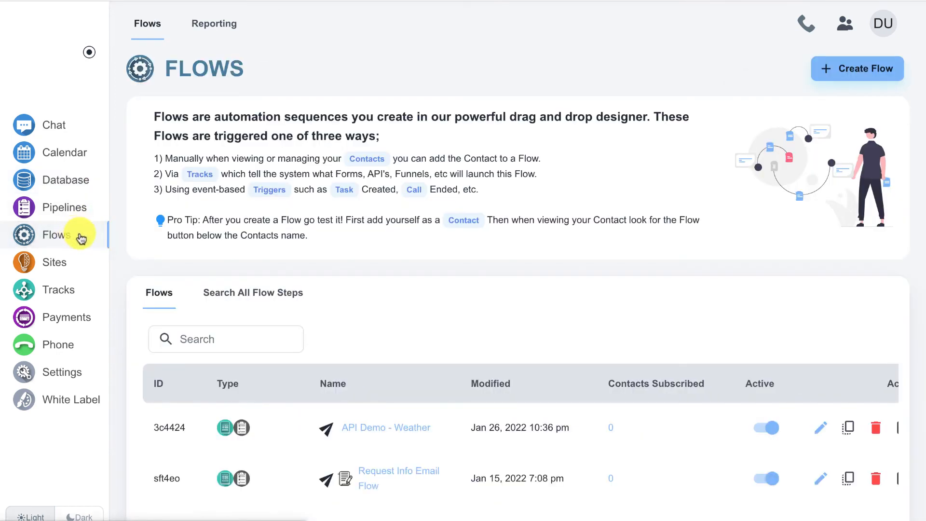
left_click(841, 81)
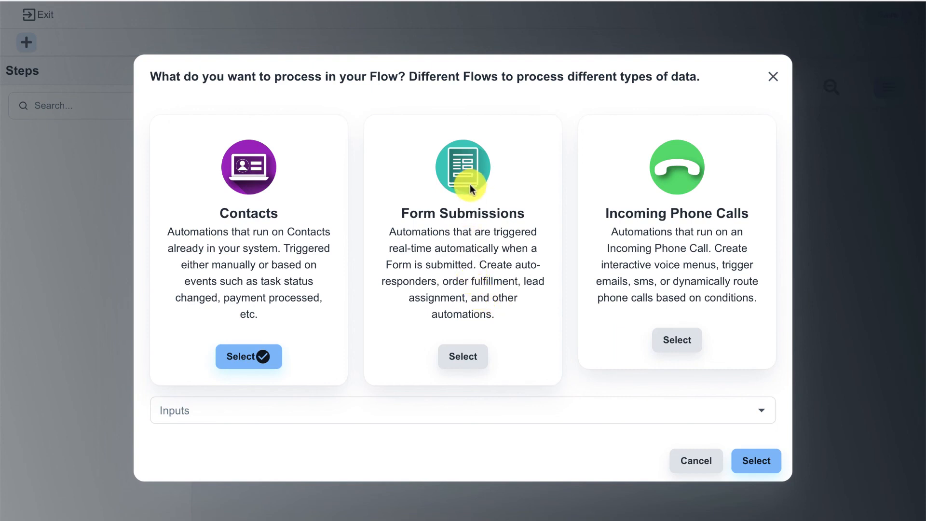
left_click(460, 360)
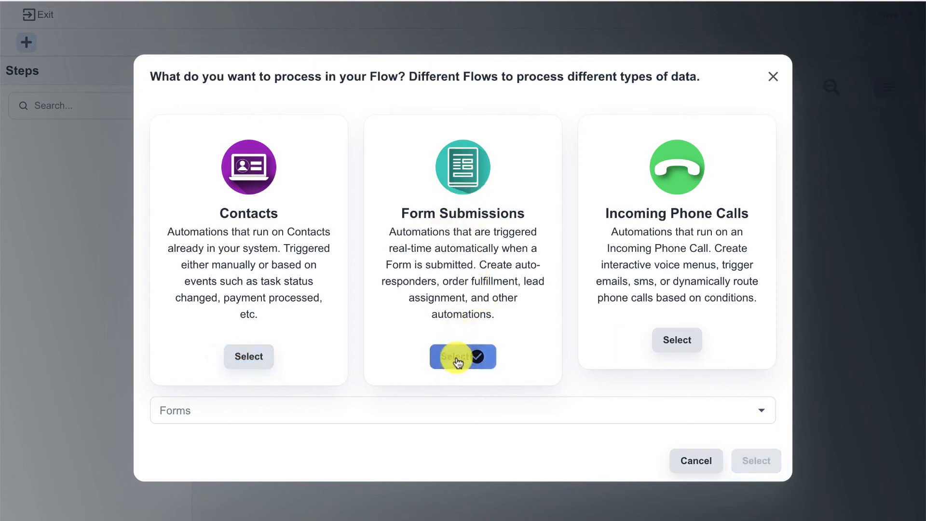
left_click(425, 408)
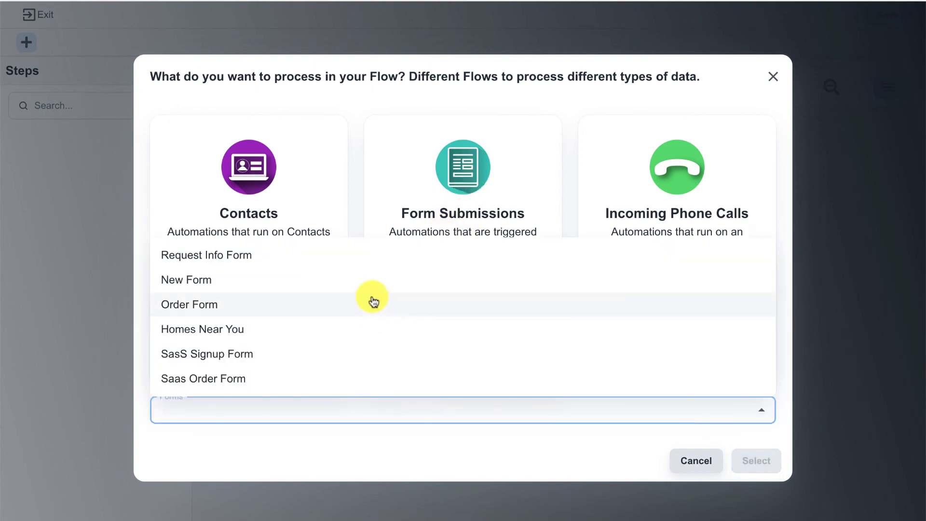
left_click(373, 302)
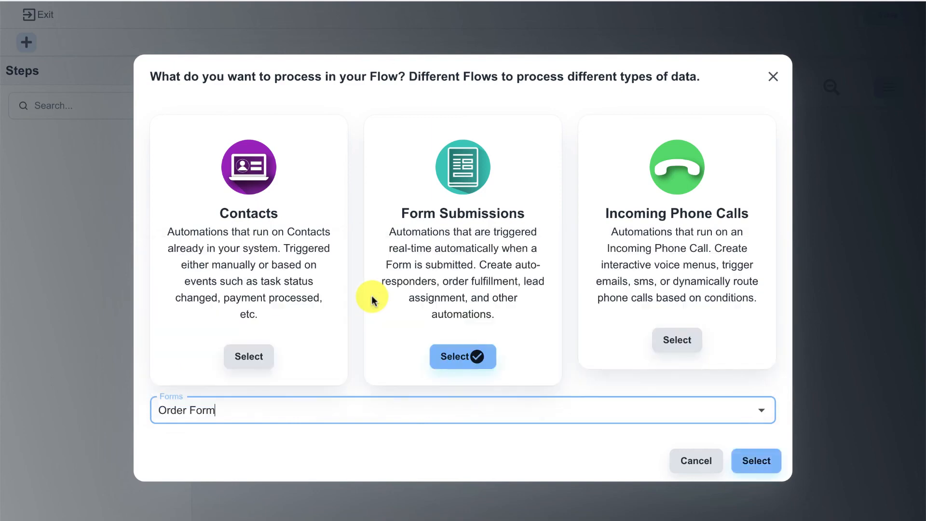
left_click(747, 466)
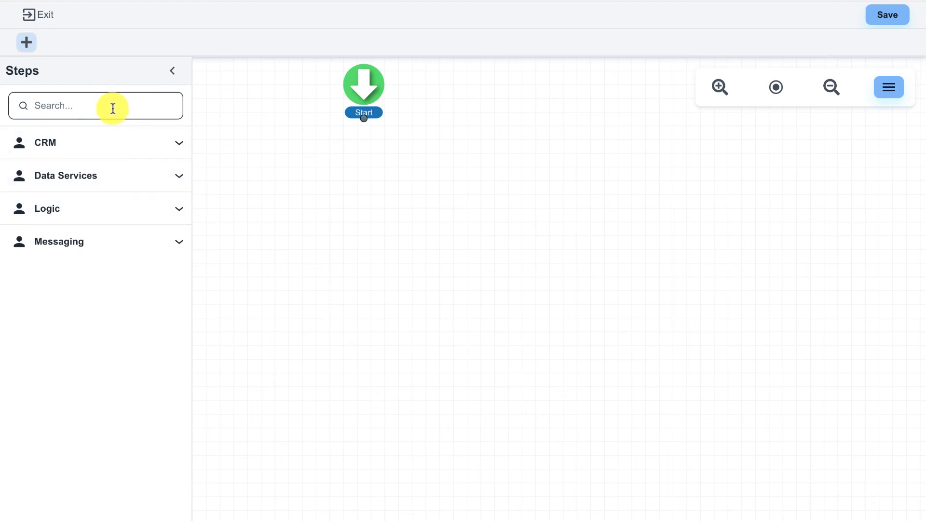
- Add a Create CRM/Membership User step limited to the test membership site
left_click(107, 147)
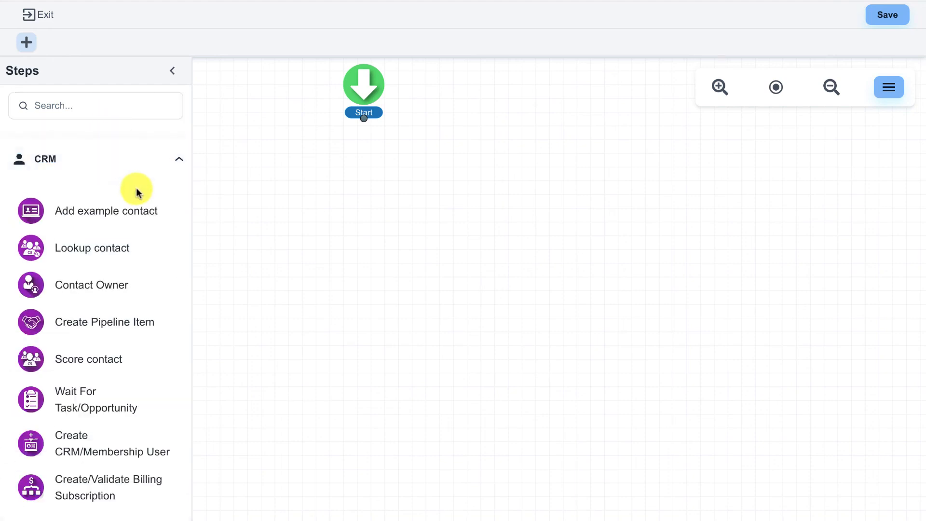
scroll(145, 212, "down", 2)
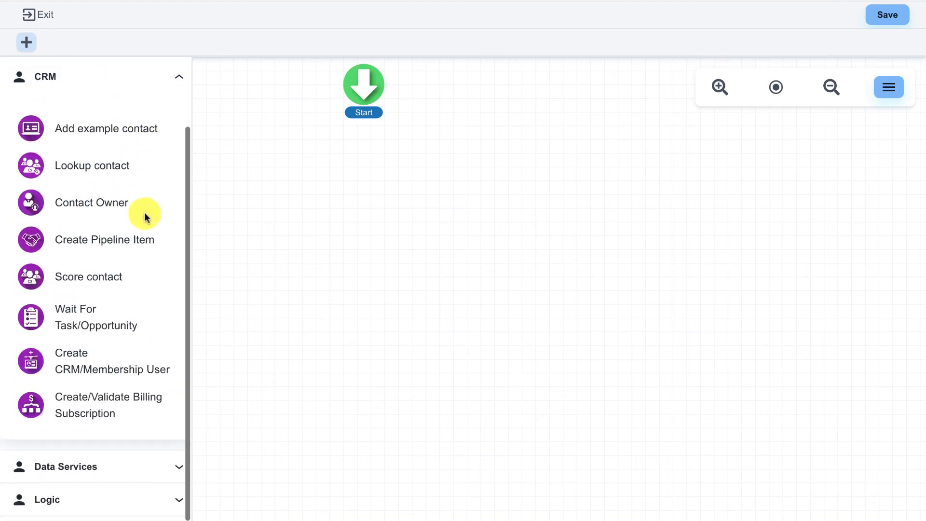
left_click_drag(66, 368, 357, 188)
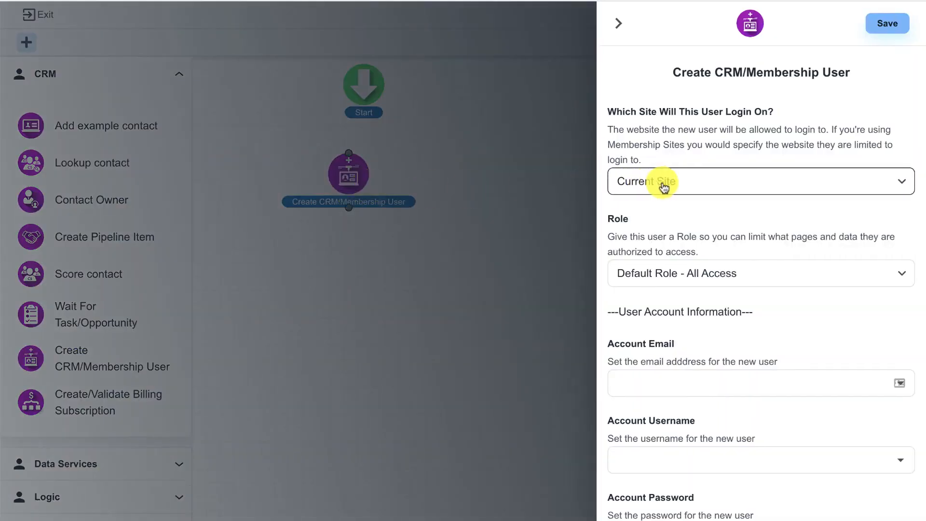
left_click(697, 188)
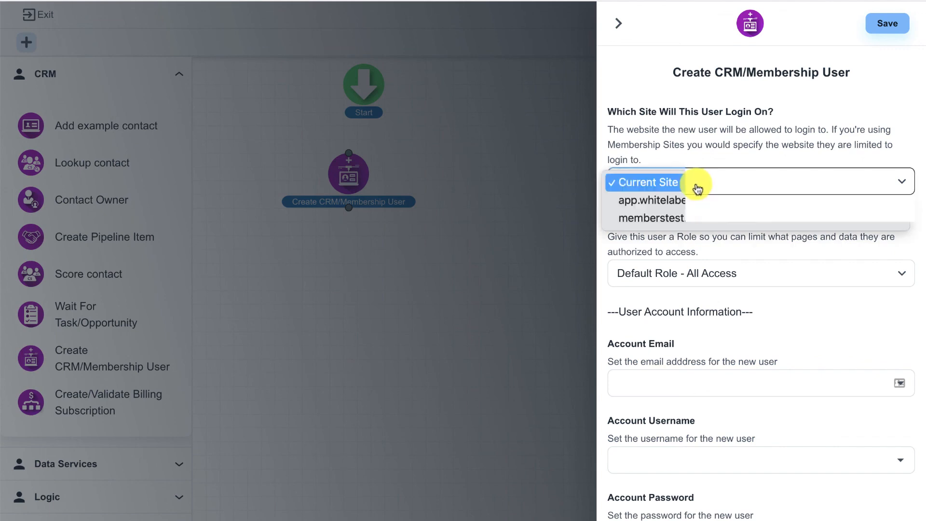
left_click(705, 218)
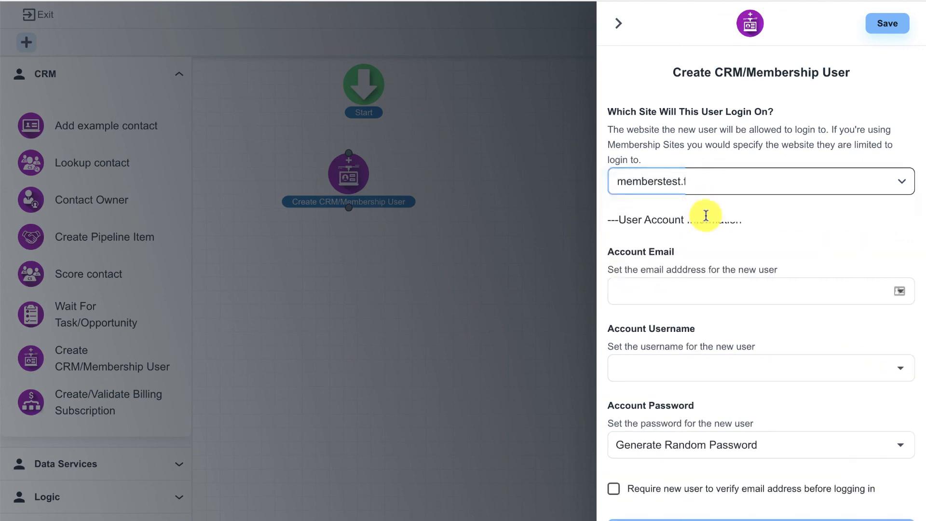
- Map the contact's Email field to both the account email and the username
scroll(709, 215, "down", 1)
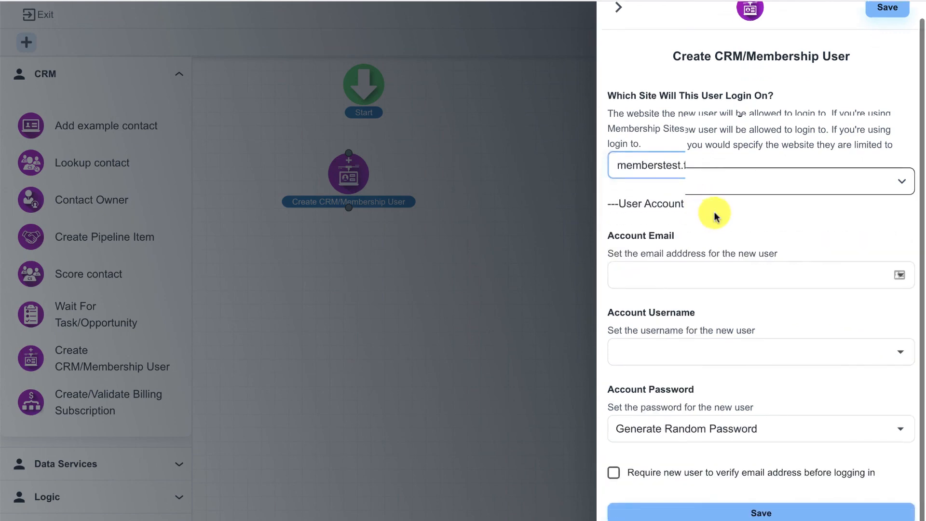
left_click(676, 265)
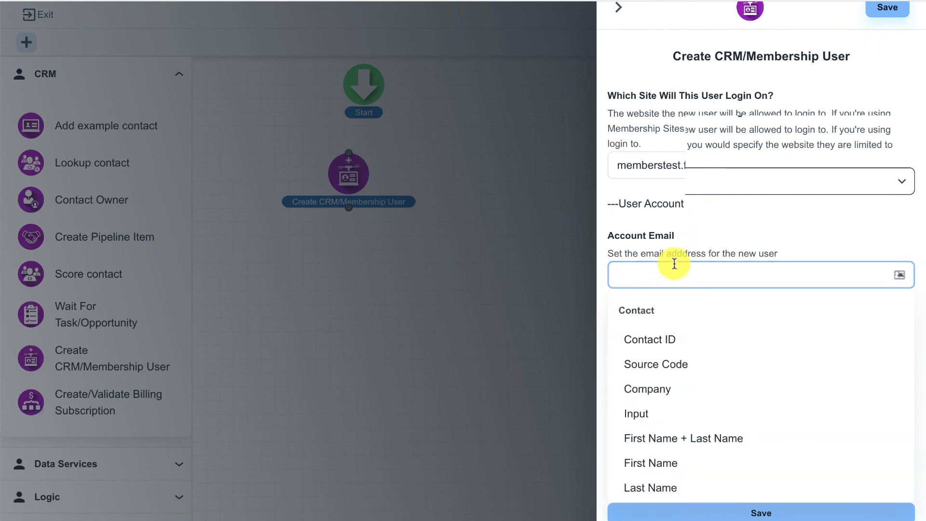
scroll(643, 339, "down", 4)
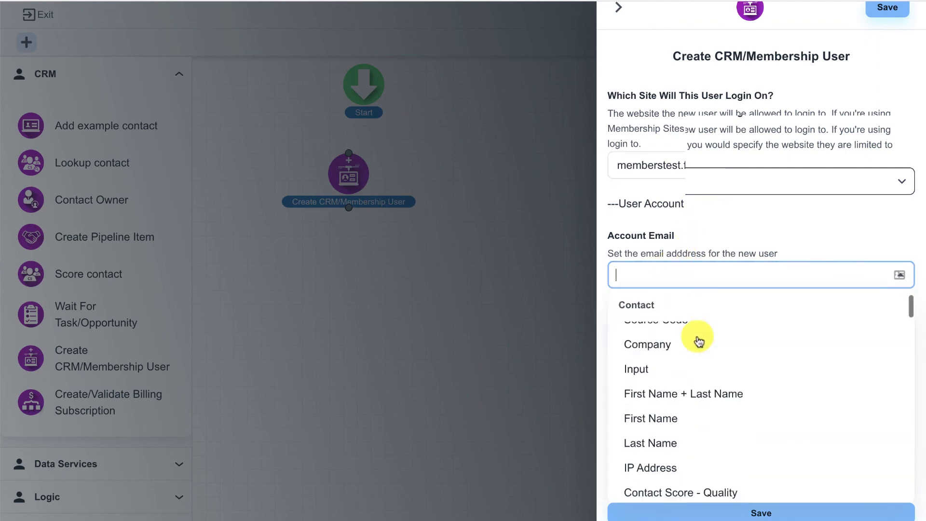
left_click(664, 436)
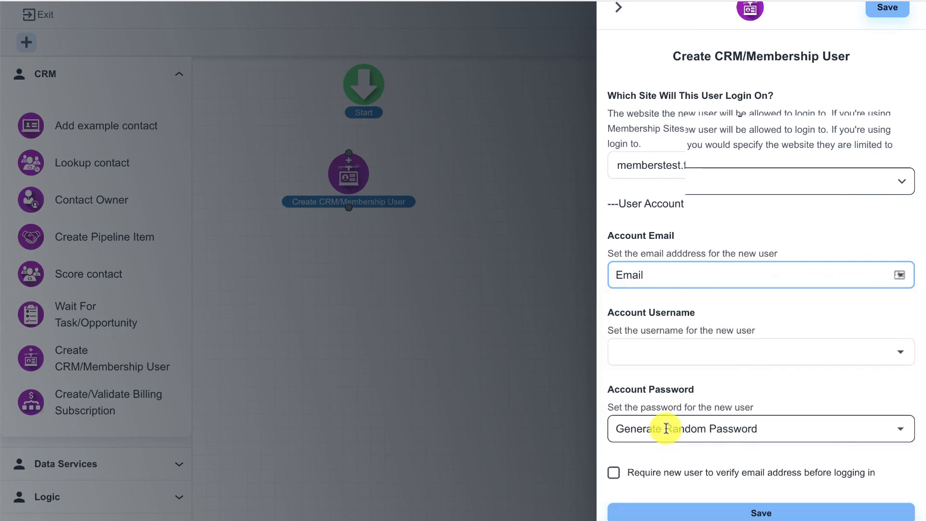
left_click(685, 356)
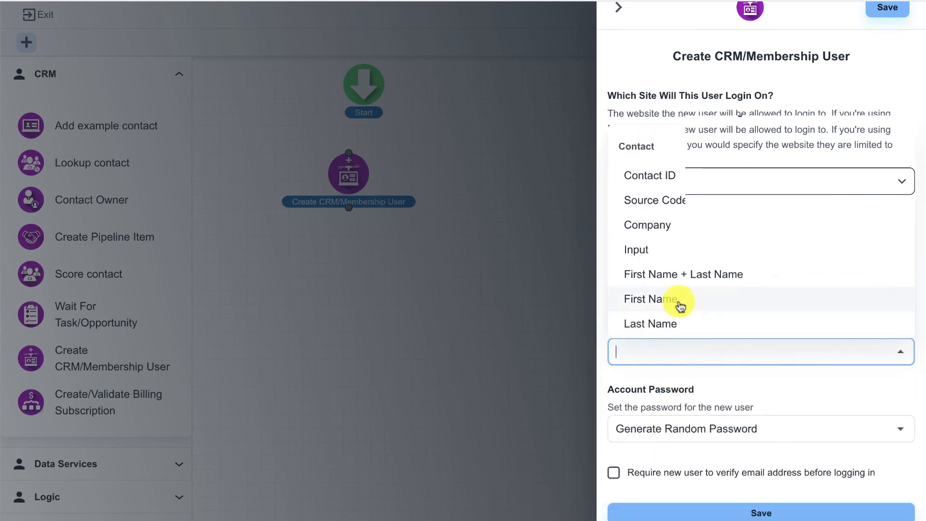
scroll(678, 256, "down", 2)
scroll(678, 263, "down", 1)
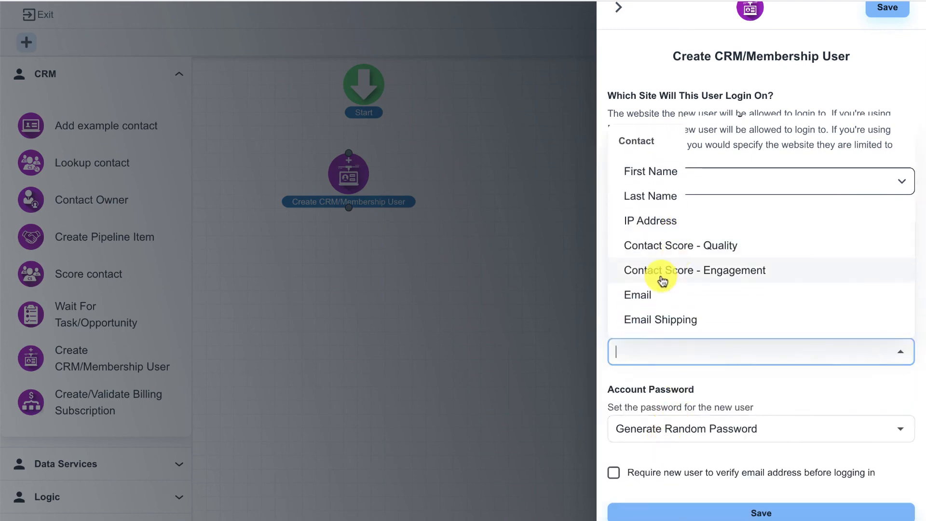
left_click(643, 295)
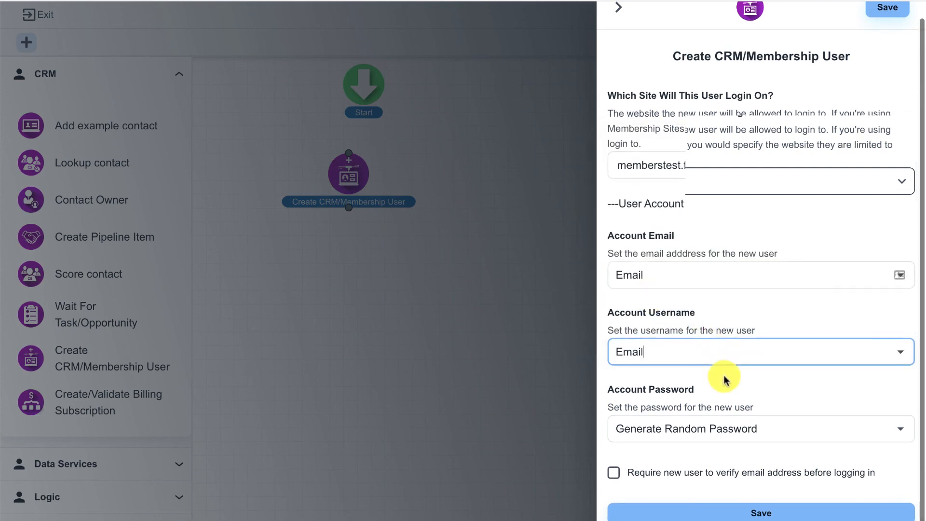
- Set the password to Generate Random Password and save the step
left_click(689, 424)
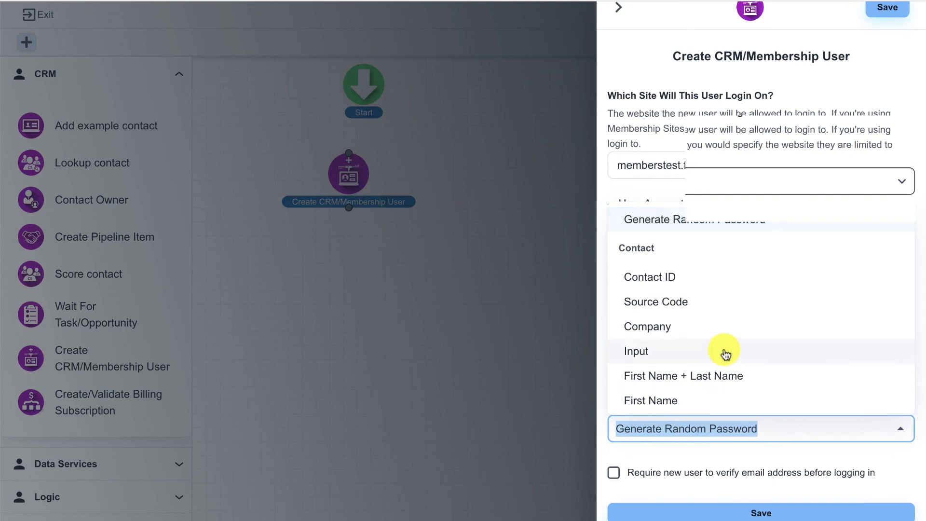
scroll(722, 354, "down", 6)
scroll(725, 355, "down", 10)
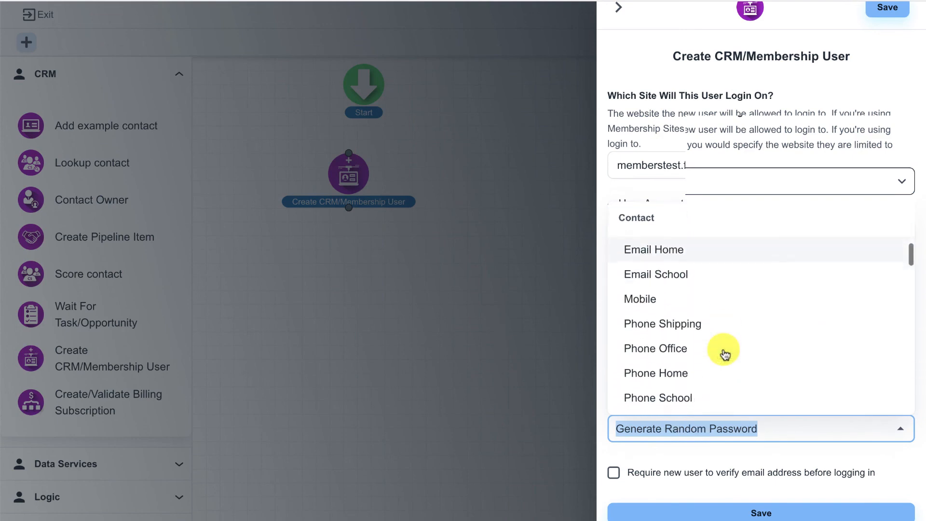
scroll(725, 355, "down", 10)
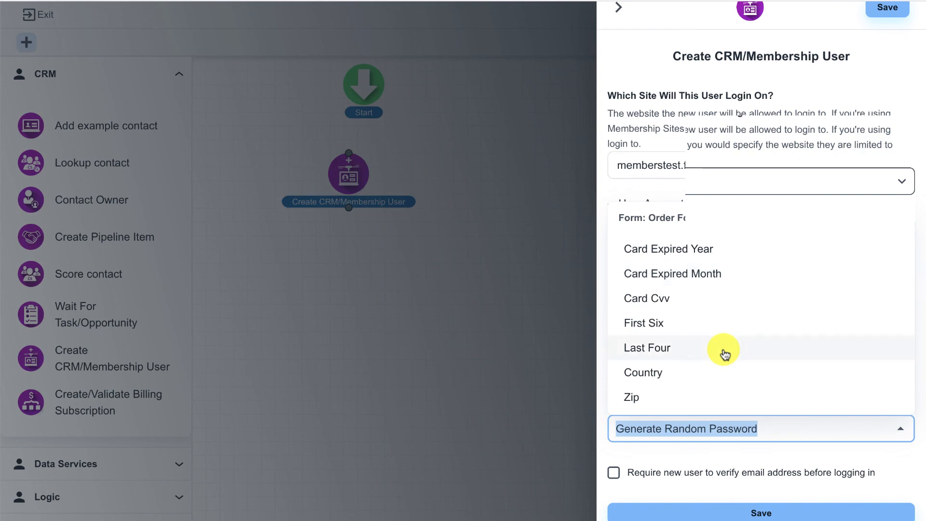
type("pas")
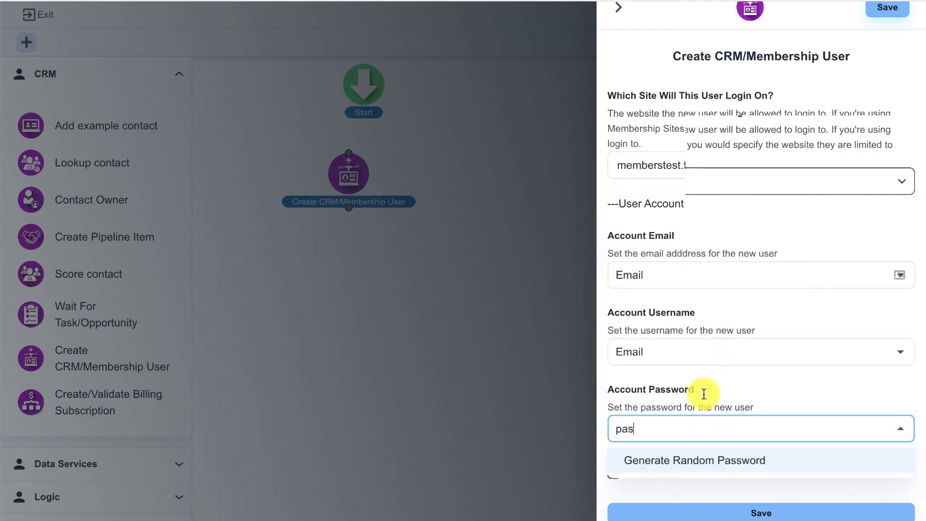
left_click(668, 459)
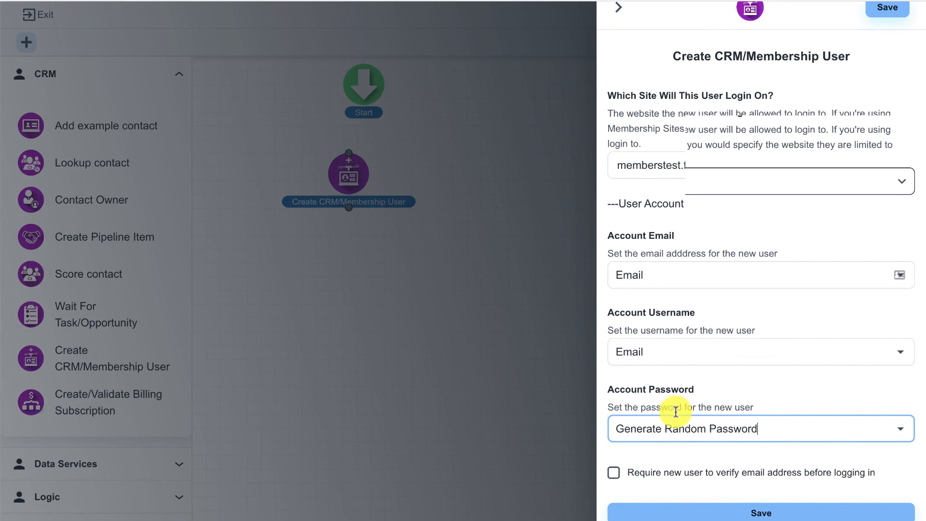
left_click(714, 511)
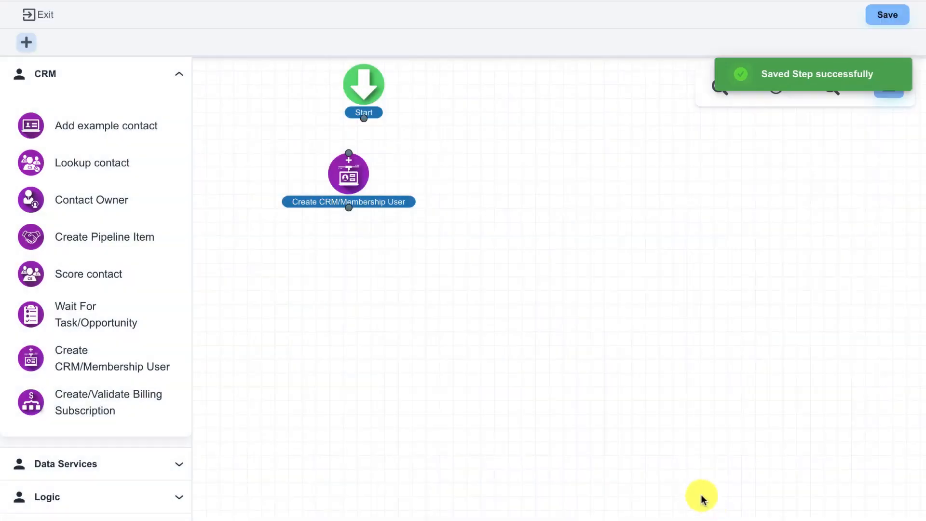
- Align the Create CRM/Membership User step under Start and connect Start to it
left_click_drag(354, 183, 370, 183)
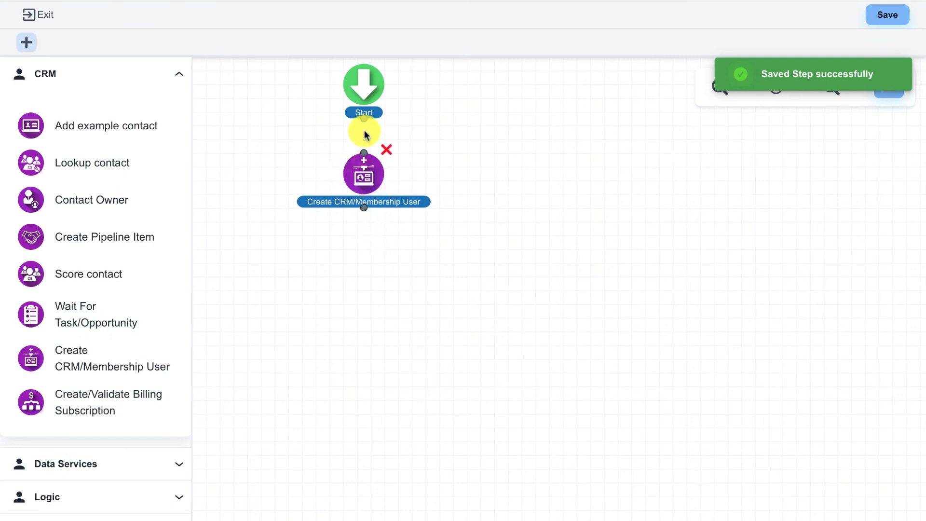
left_click_drag(363, 119, 364, 188)
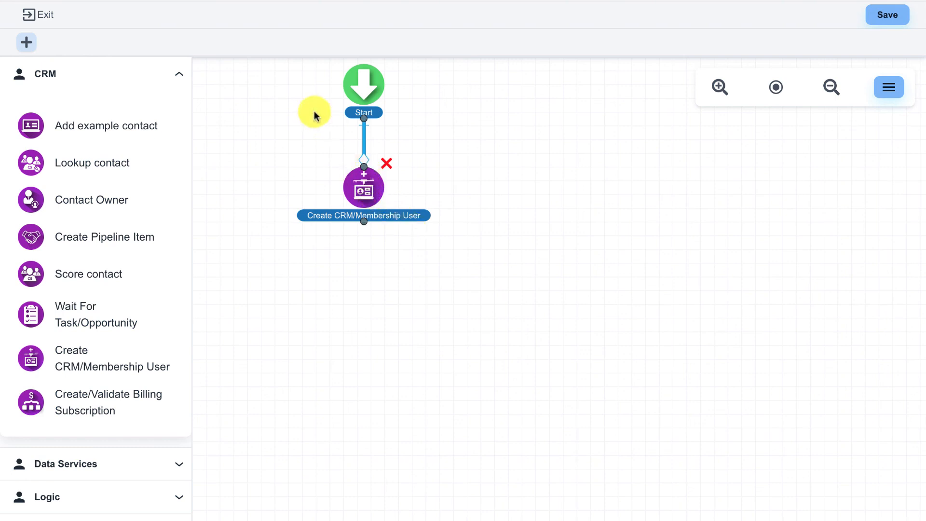
scroll(294, 90, "right", 1)
scroll(293, 90, "down", 1)
scroll(318, 113, "up", 1)
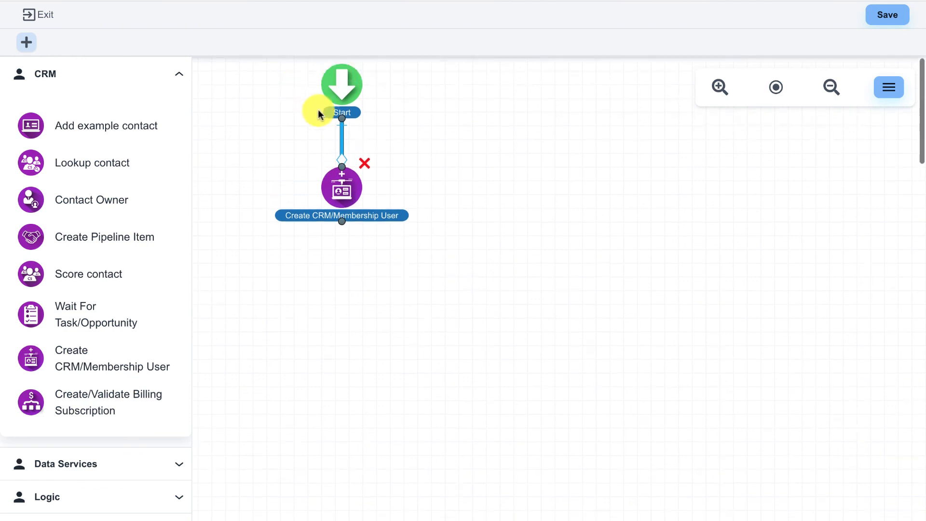
scroll(318, 113, "left", 1)
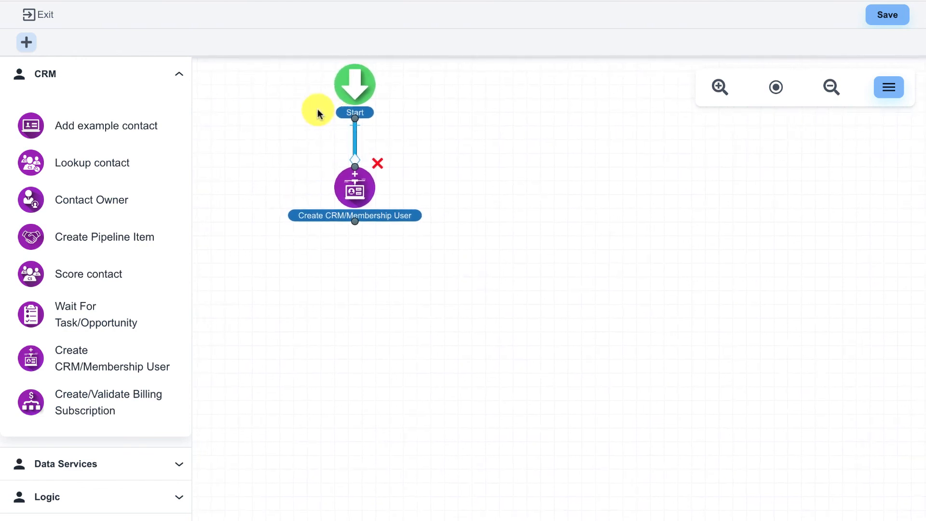